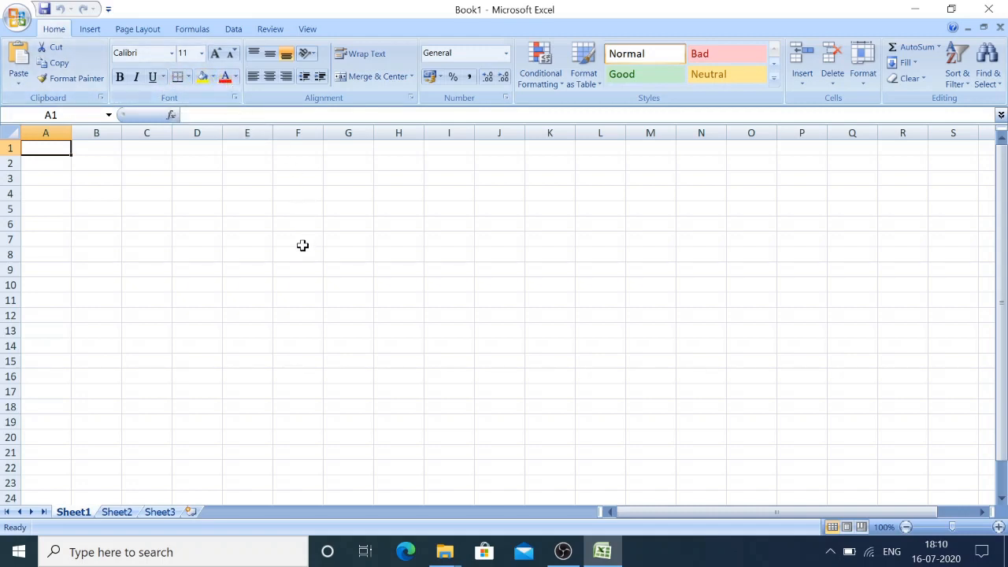
Enter the headings COPY, X, PRODUCT and RESULT in cells C1 through F1
{"action": "scroll", "coordinate": [302, 245], "scroll_direction": "up", "scroll_amount": 3, "text": "ctrl"}
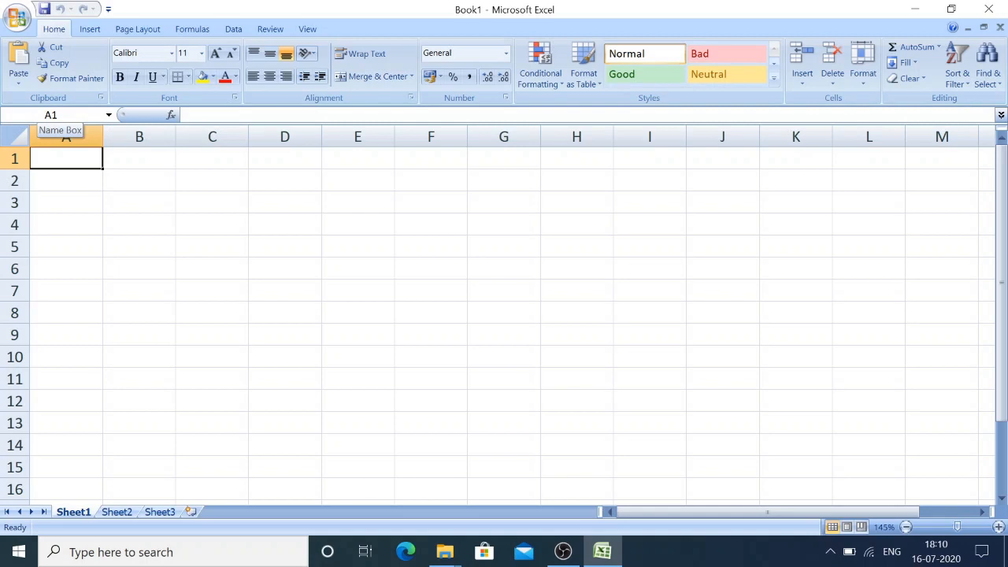
{"action": "left_click", "coordinate": [215, 182]}
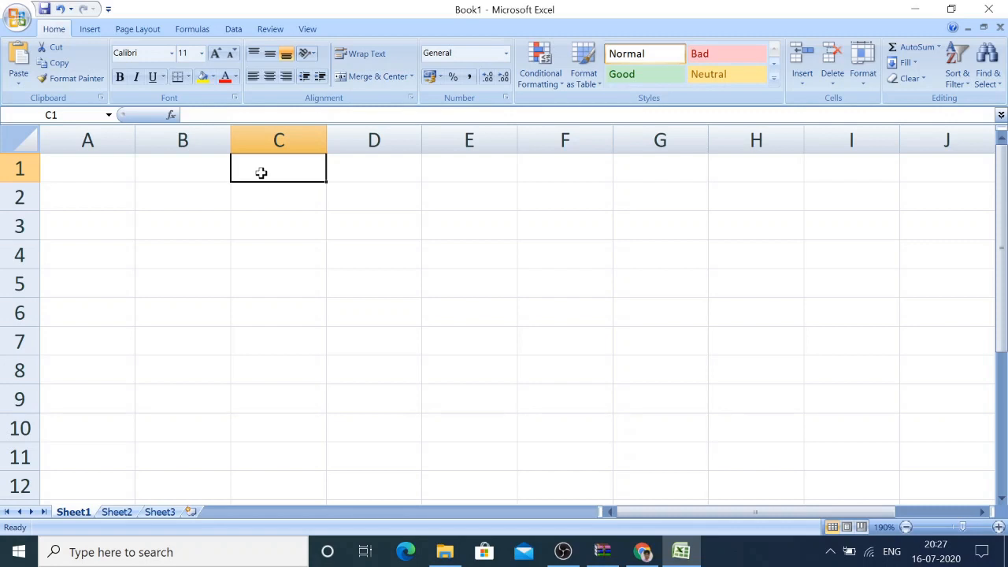
{"action": "type", "text": "COPY"}
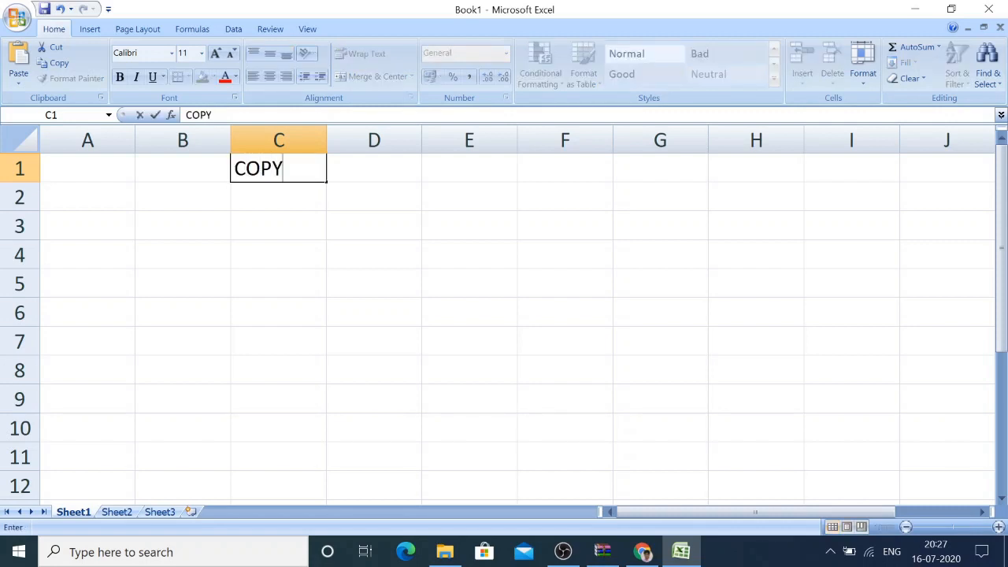
{"action": "left_click", "coordinate": [397, 164]}
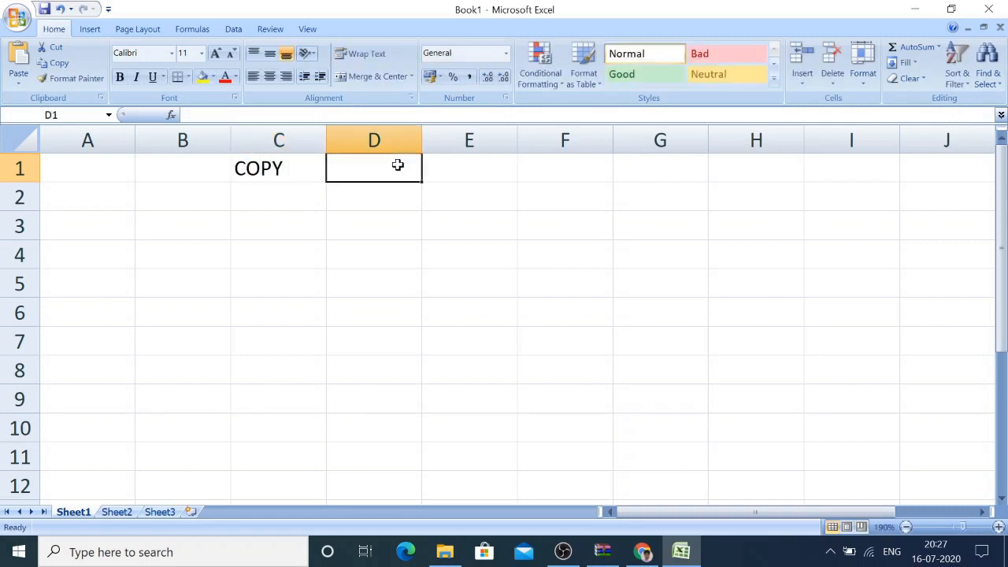
{"action": "type", "text": "X"}
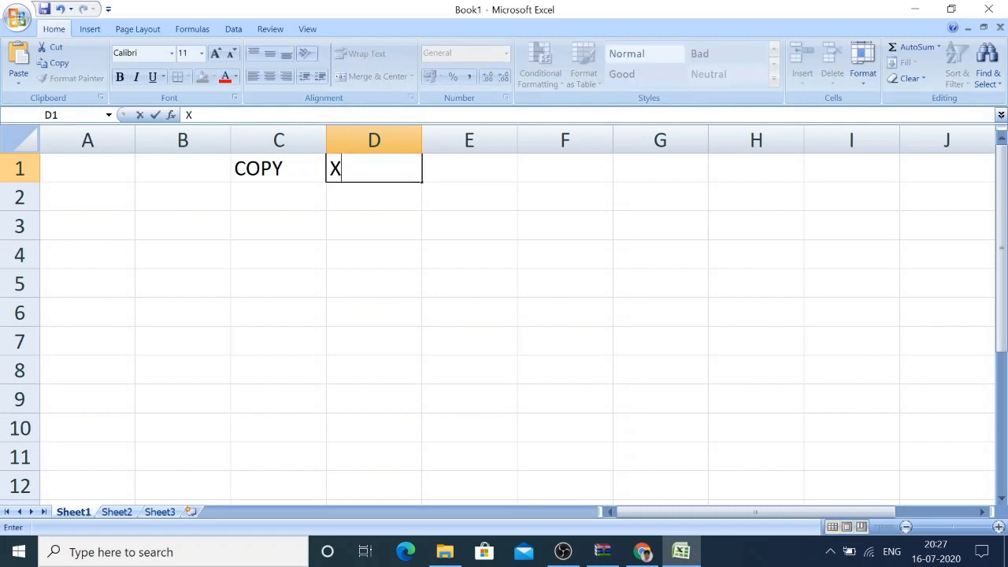
{"action": "left_click", "coordinate": [474, 173]}
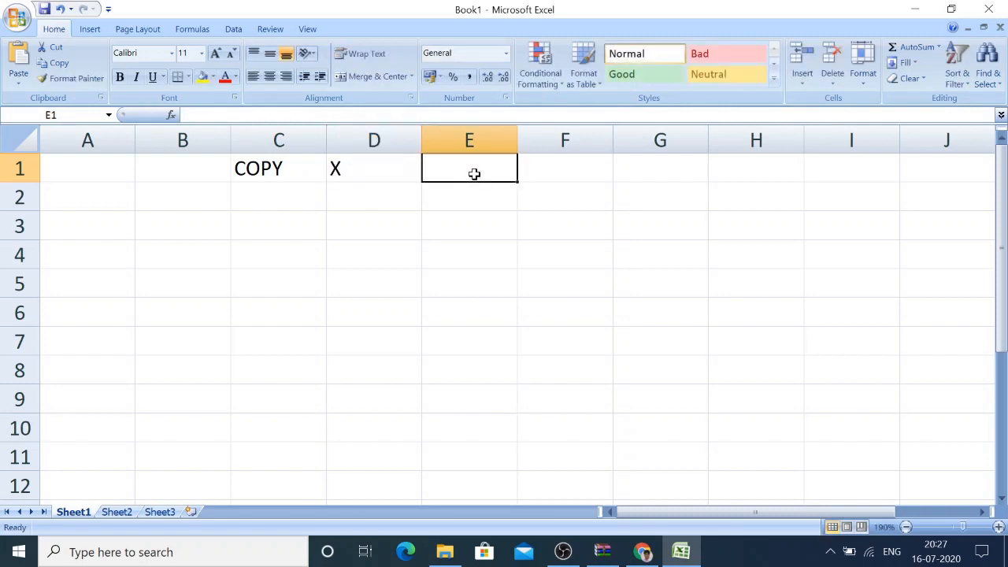
{"action": "type", "text": "PRODU"}
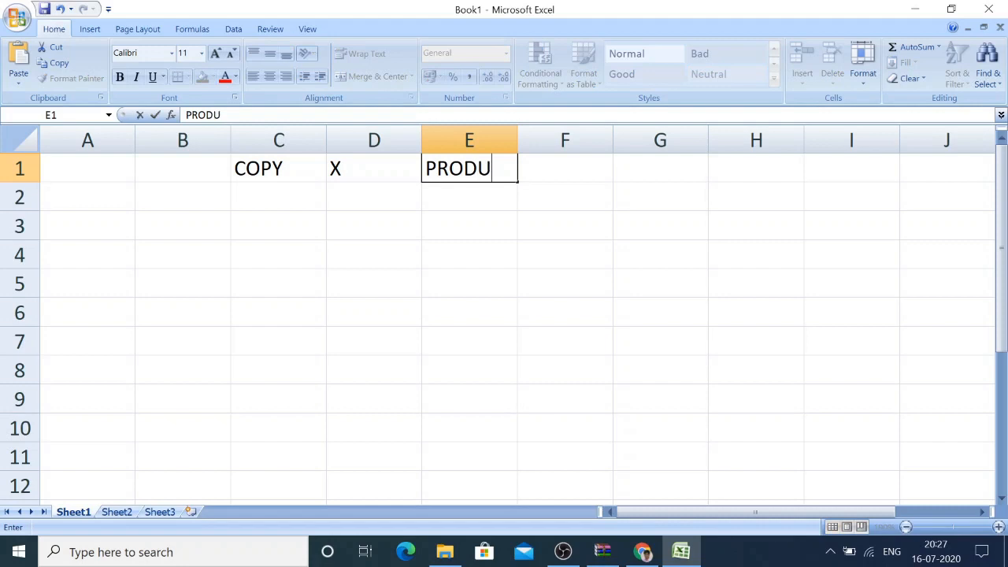
{"action": "type", "text": "CT"}
{"action": "left_click", "coordinate": [583, 169]}
{"action": "type", "text": "RES"}
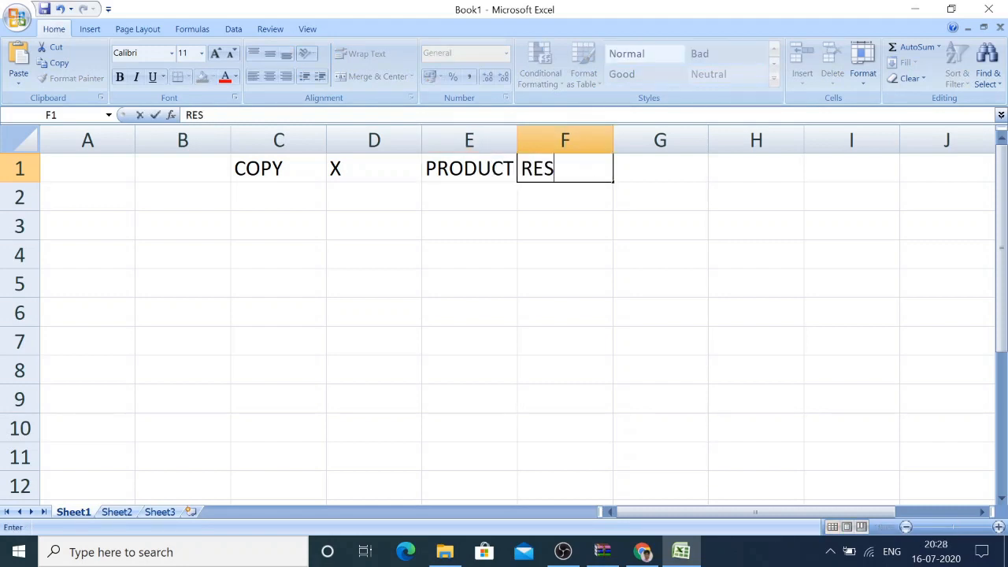
{"action": "type", "text": "ULT"}
{"action": "left_click", "coordinate": [652, 224]}
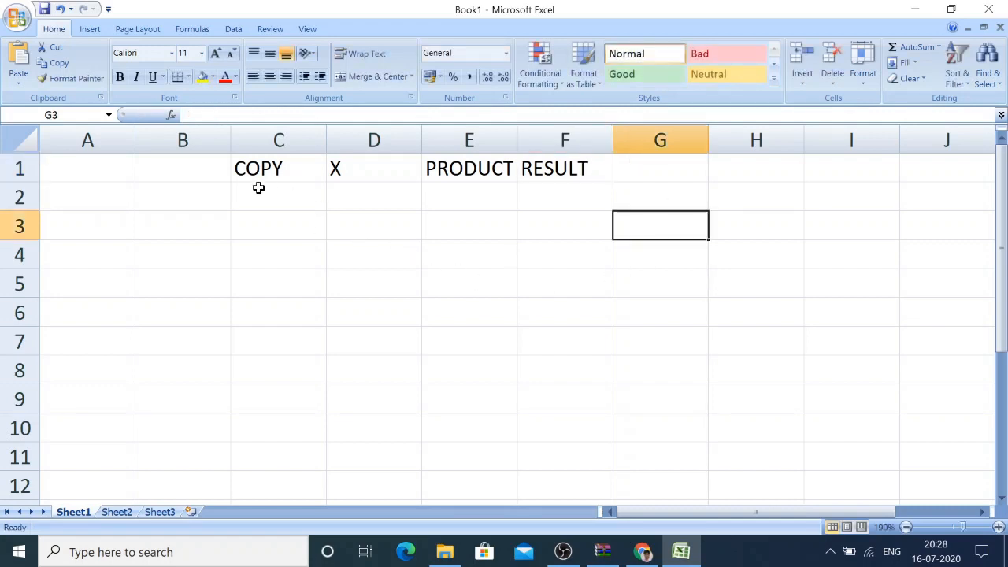
Apply all borders to the range C1:F12
{"action": "left_click_drag", "start_coordinate": [260, 167], "coordinate": [525, 463]}
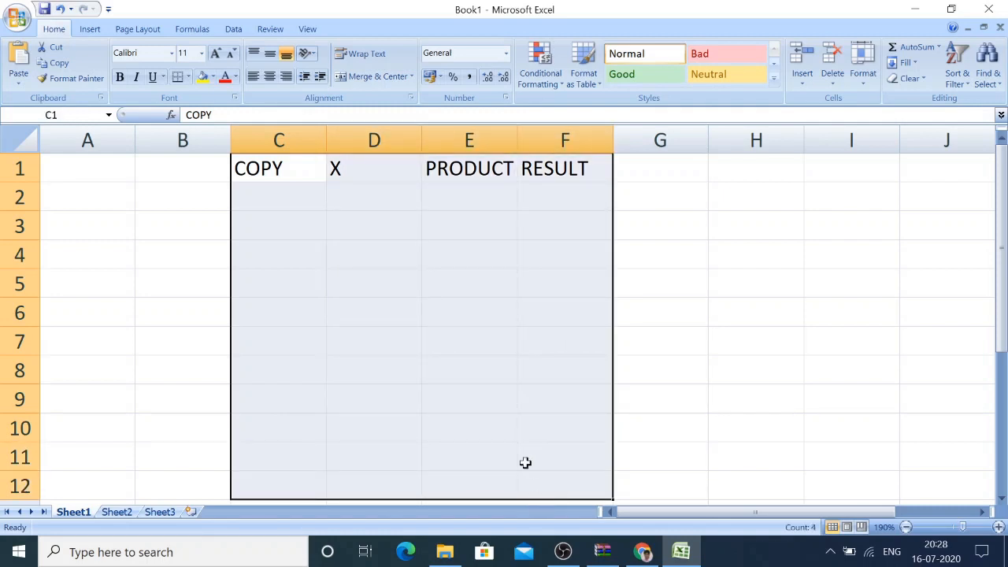
{"action": "left_click", "coordinate": [189, 77]}
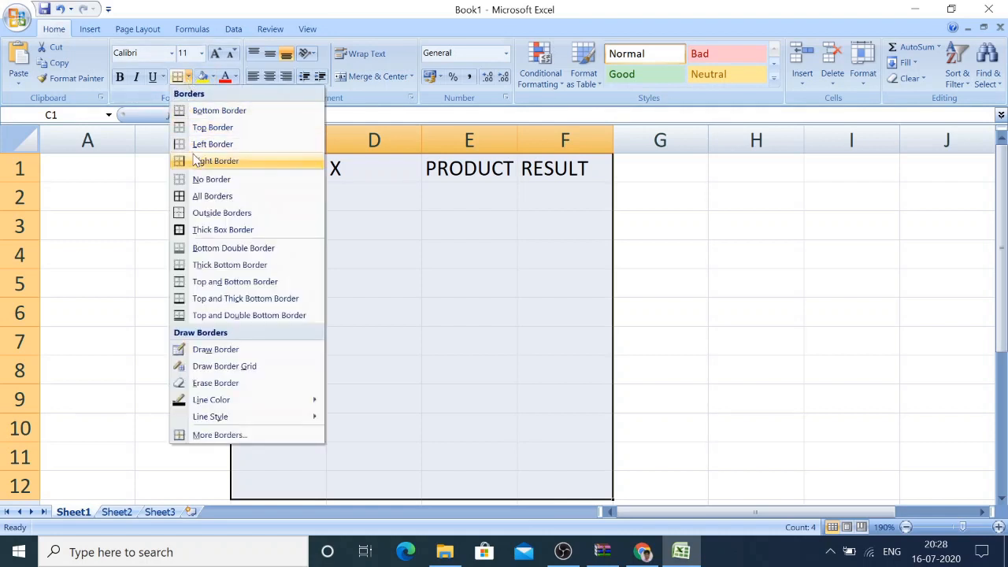
{"action": "left_click", "coordinate": [196, 198]}
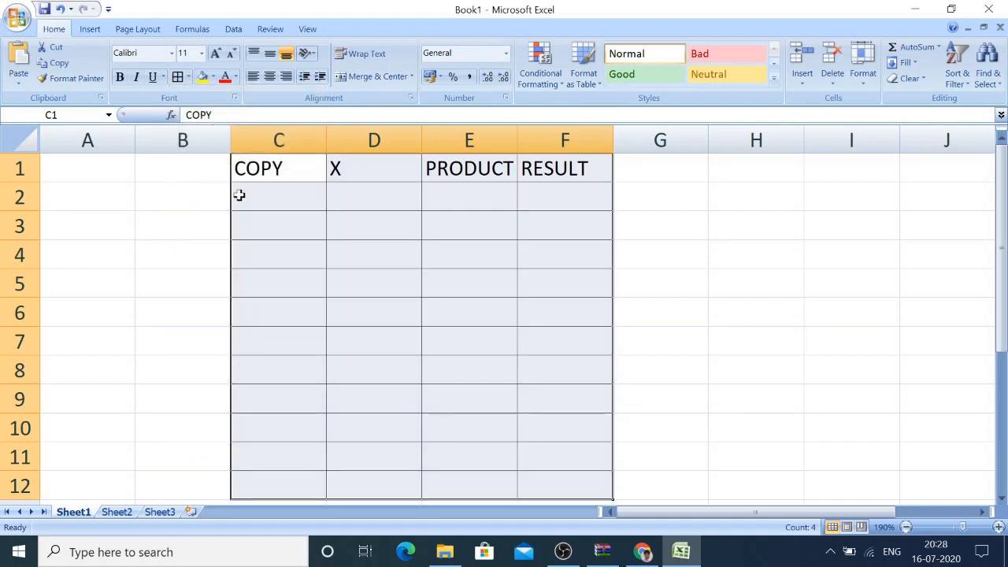
Give the header cells C1:F1 a yellow fill and red font colour
{"action": "left_click", "coordinate": [264, 167]}
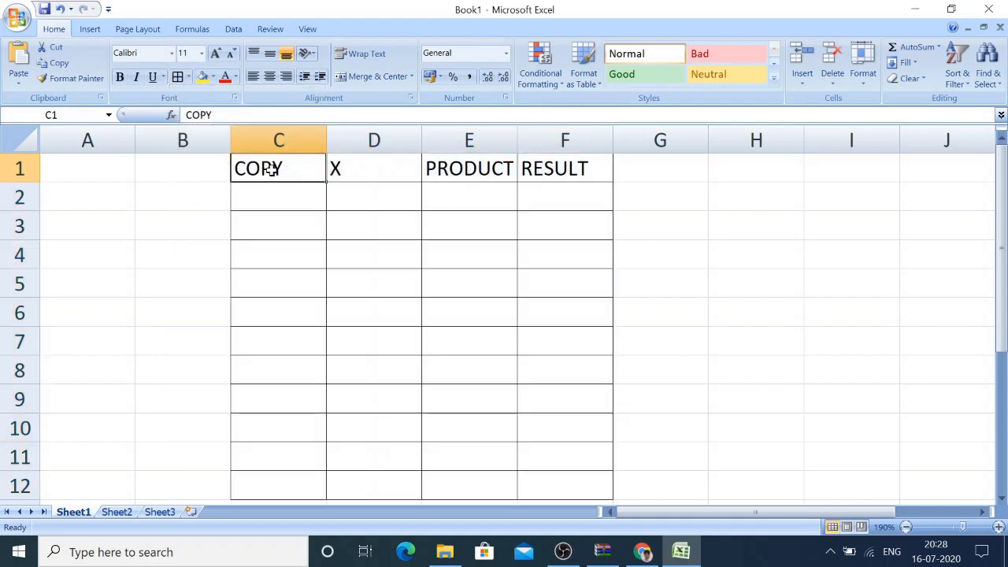
{"action": "left_click_drag", "start_coordinate": [270, 167], "coordinate": [551, 166]}
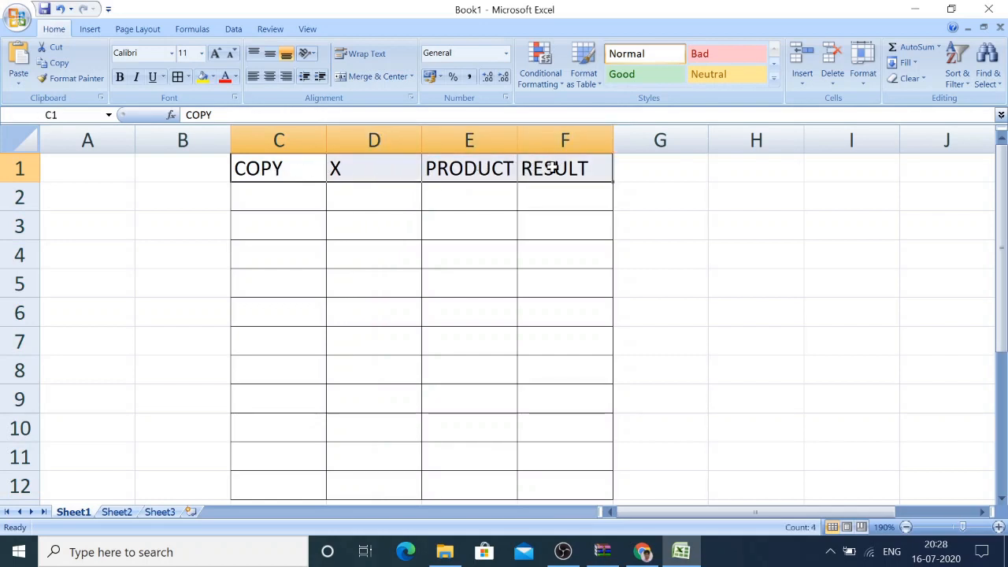
{"action": "left_click", "coordinate": [202, 76]}
{"action": "left_click", "coordinate": [224, 76]}
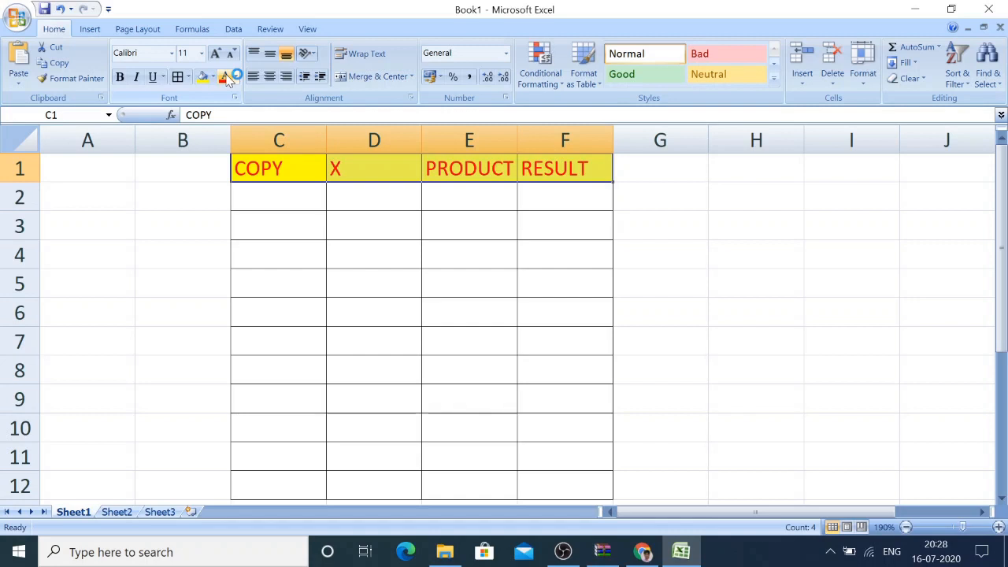
Label the first data block by entering DB1 in cell A3
{"action": "left_click", "coordinate": [83, 231]}
{"action": "key", "text": "F2"}
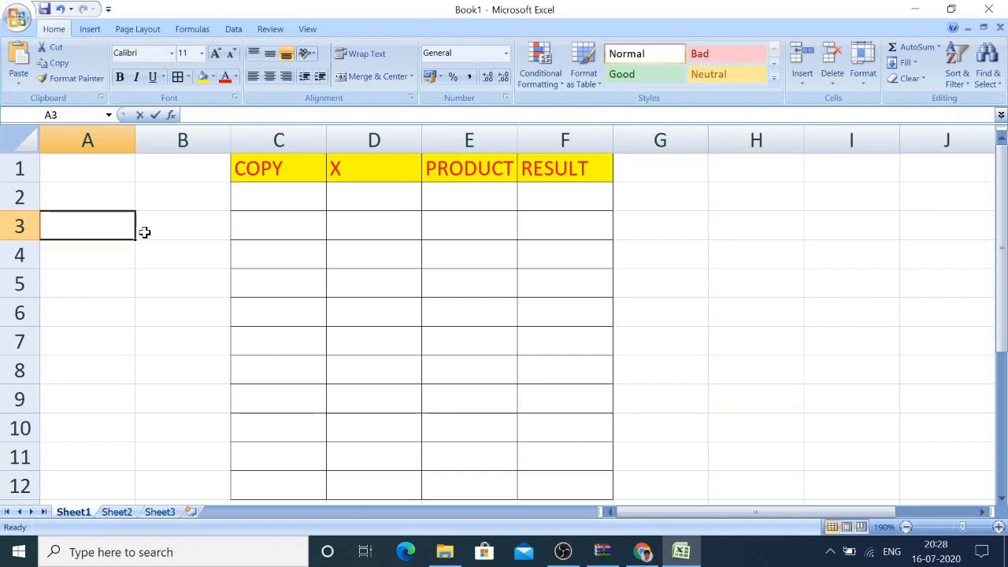
{"action": "type", "text": "DB1"}
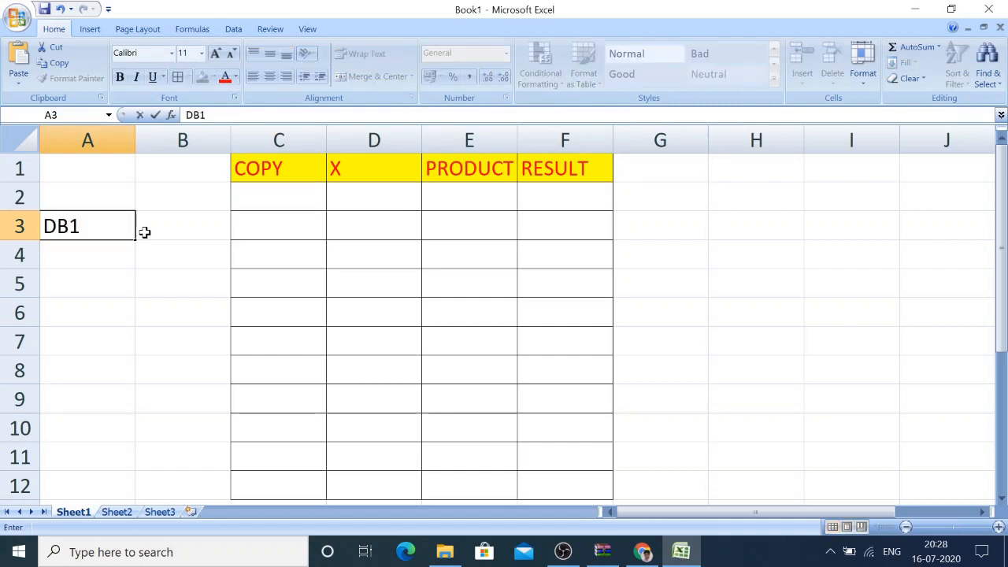
Enter the values 2, 3 and 5 in cells D2 to D4 of the X column
{"action": "left_click", "coordinate": [358, 200]}
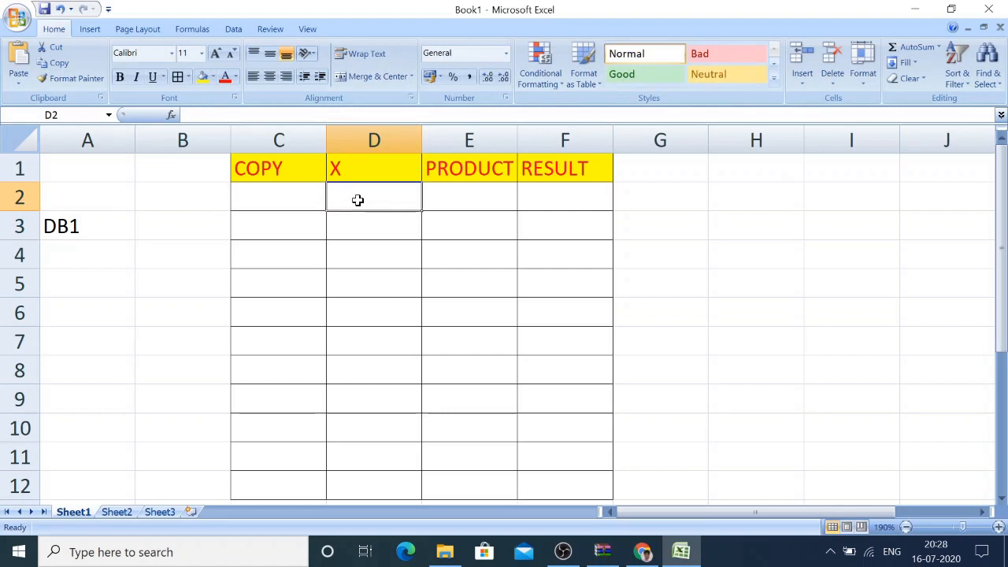
{"action": "type", "text": "2"}
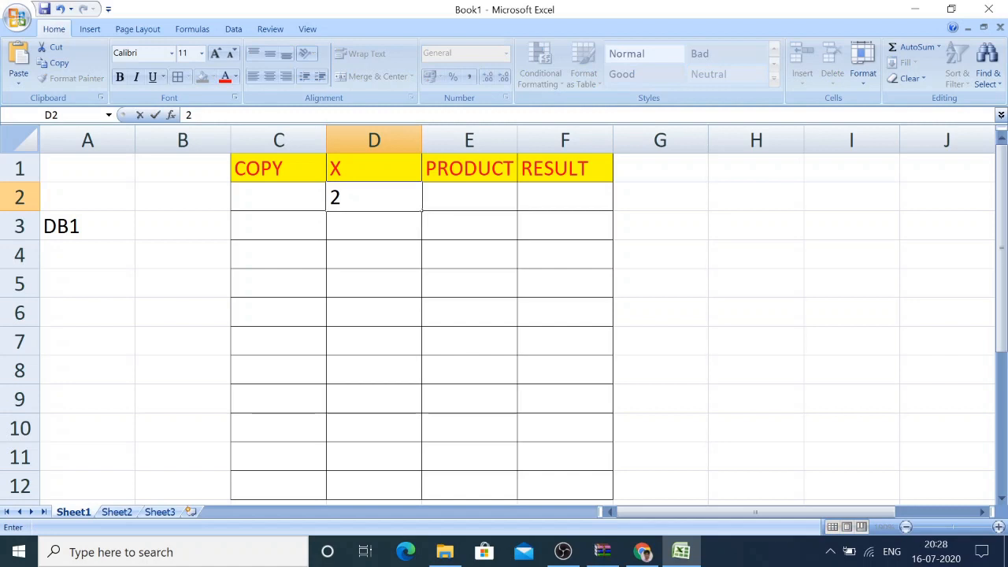
{"action": "key", "text": "Return"}
{"action": "type", "text": "3"}
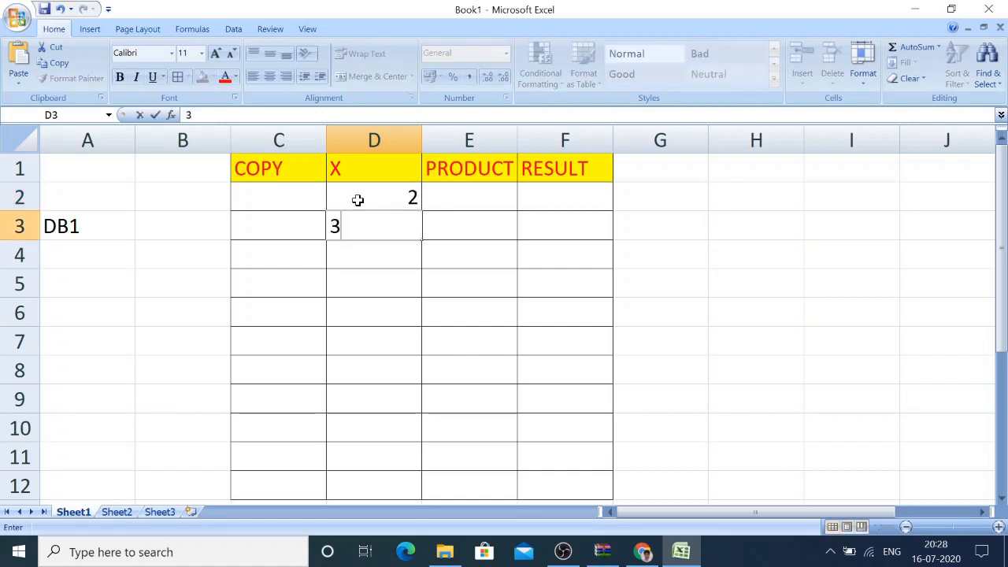
{"action": "key", "text": "Return"}
{"action": "type", "text": "5"}
{"action": "key", "text": "Return"}
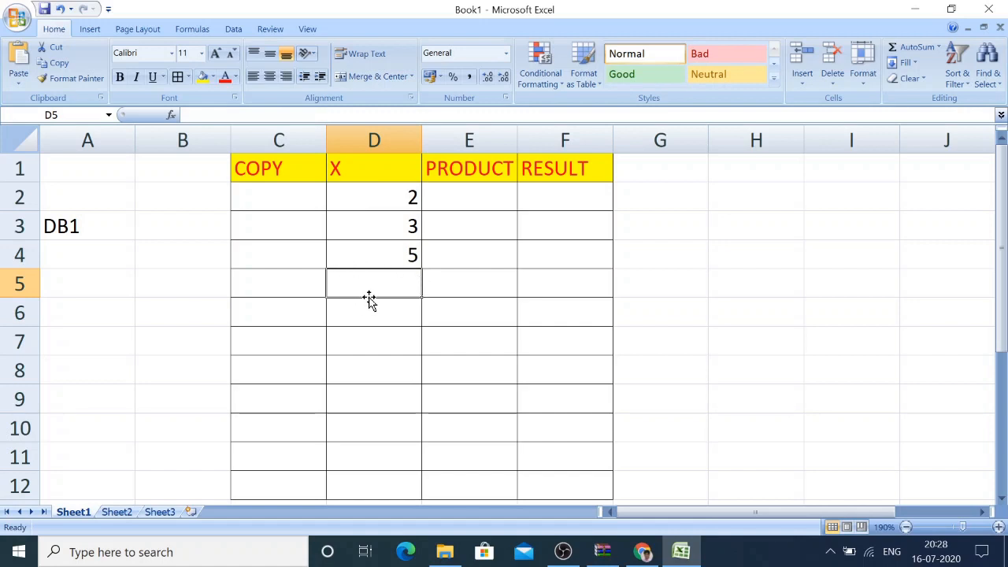
Enter 10 in cell E5 of the PRODUCT column
{"action": "left_click", "coordinate": [476, 281]}
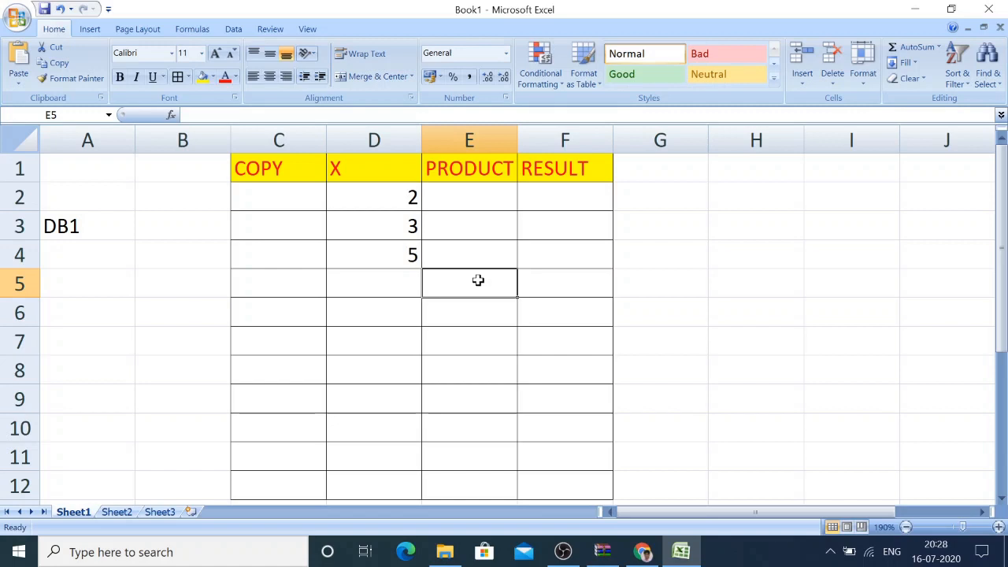
{"action": "type", "text": "10"}
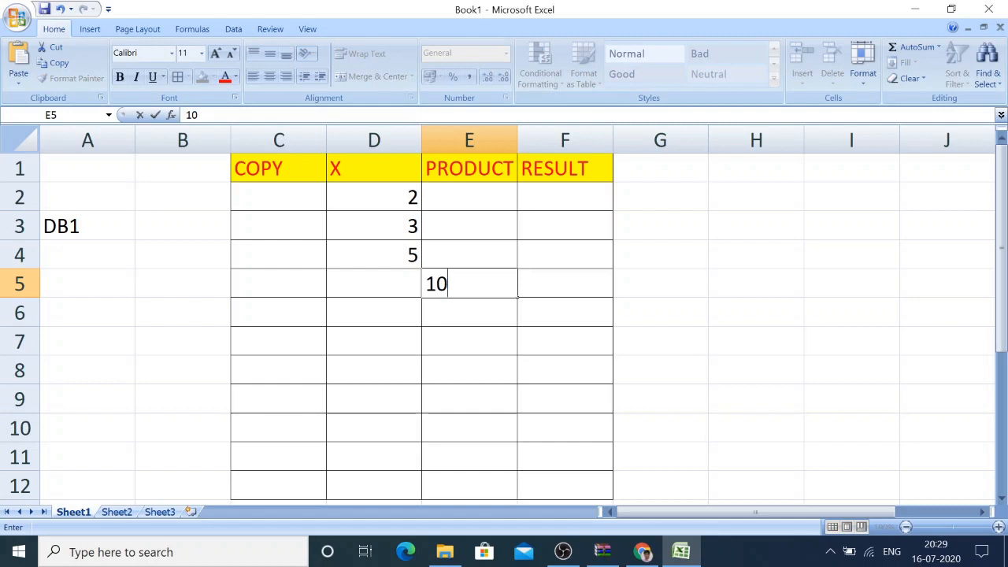
{"action": "left_click", "coordinate": [567, 283]}
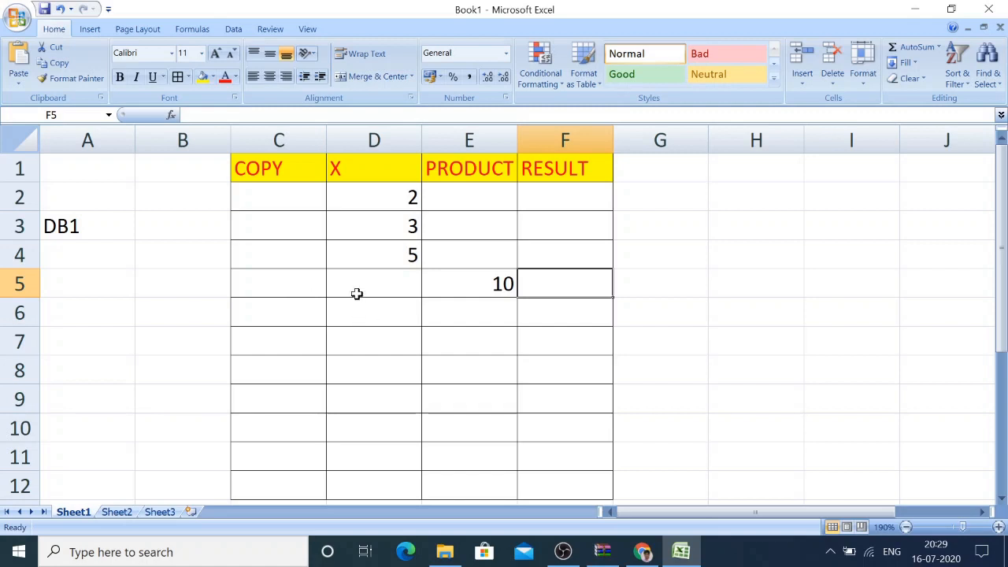
Enter the values 11, 22 and 33 in cells D7 to D9 of the X column
{"action": "left_click", "coordinate": [398, 343]}
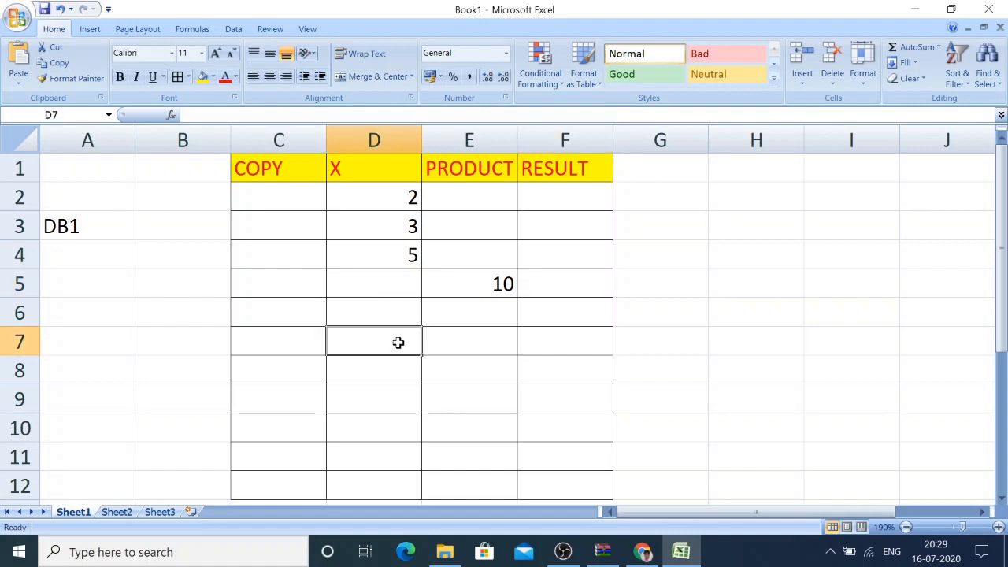
{"action": "type", "text": "11"}
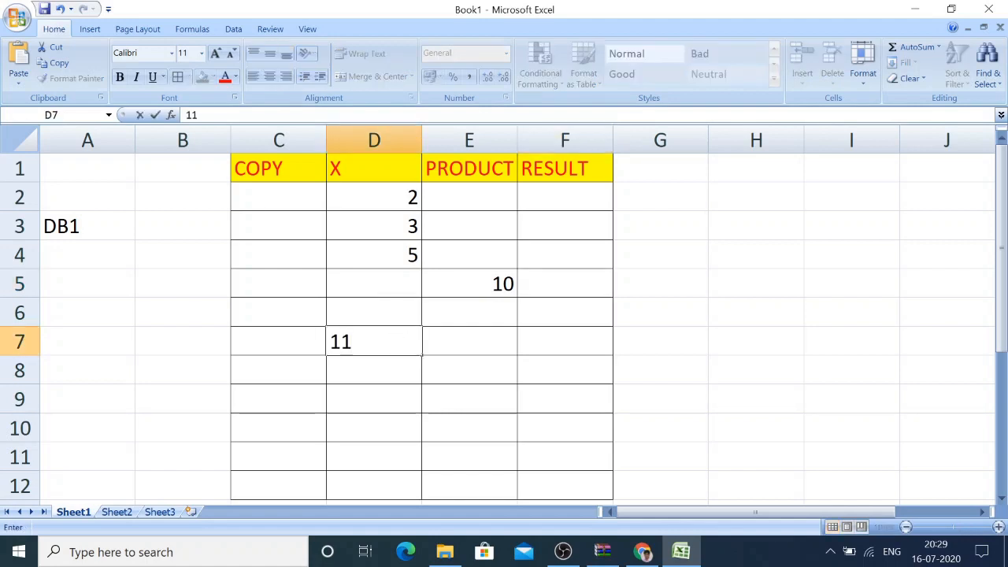
{"action": "key", "text": "Return"}
{"action": "type", "text": "22"}
{"action": "key", "text": "Return"}
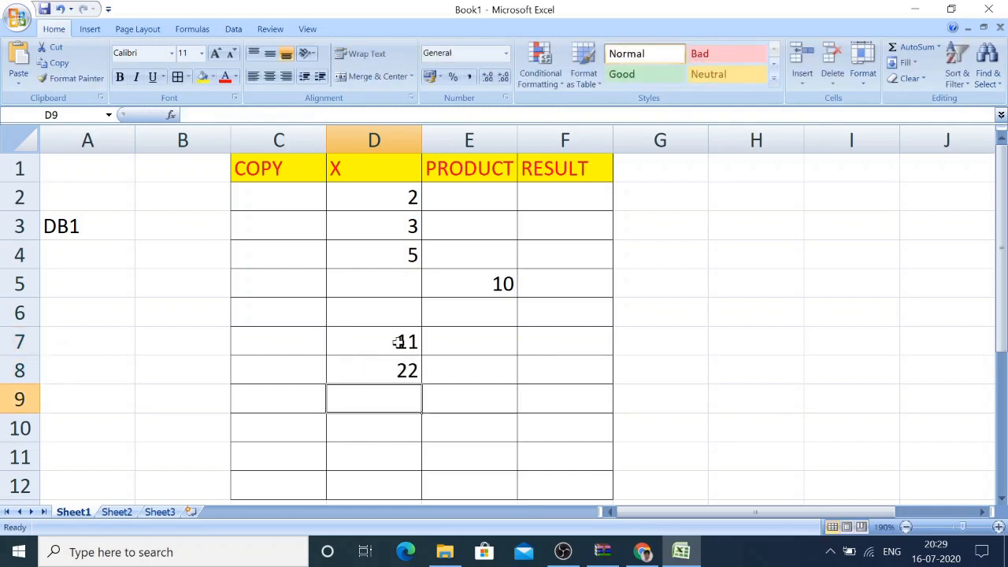
{"action": "type", "text": "33"}
{"action": "key", "text": "Return"}
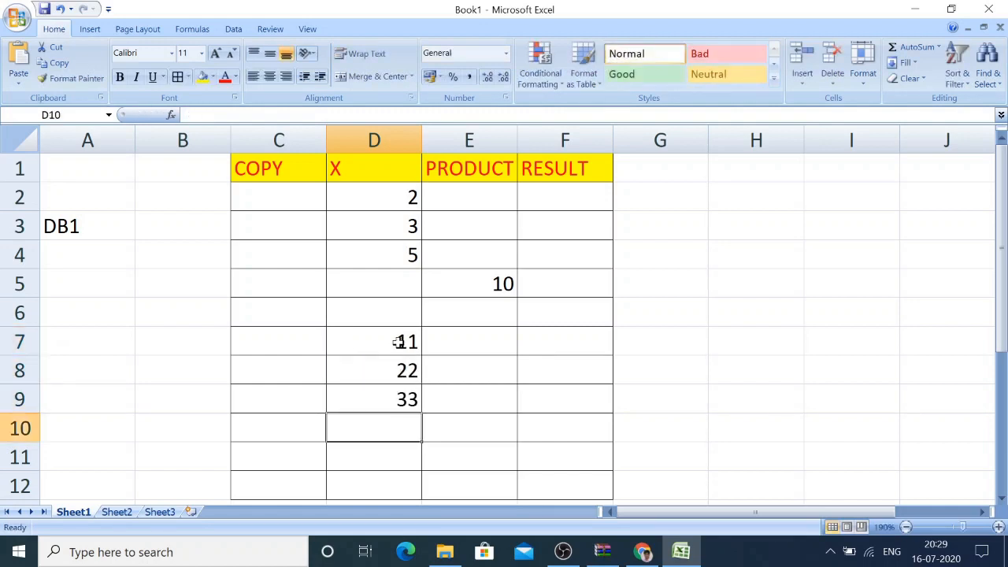
Enter 5 in cell E10 of the PRODUCT column
{"action": "left_click", "coordinate": [482, 427]}
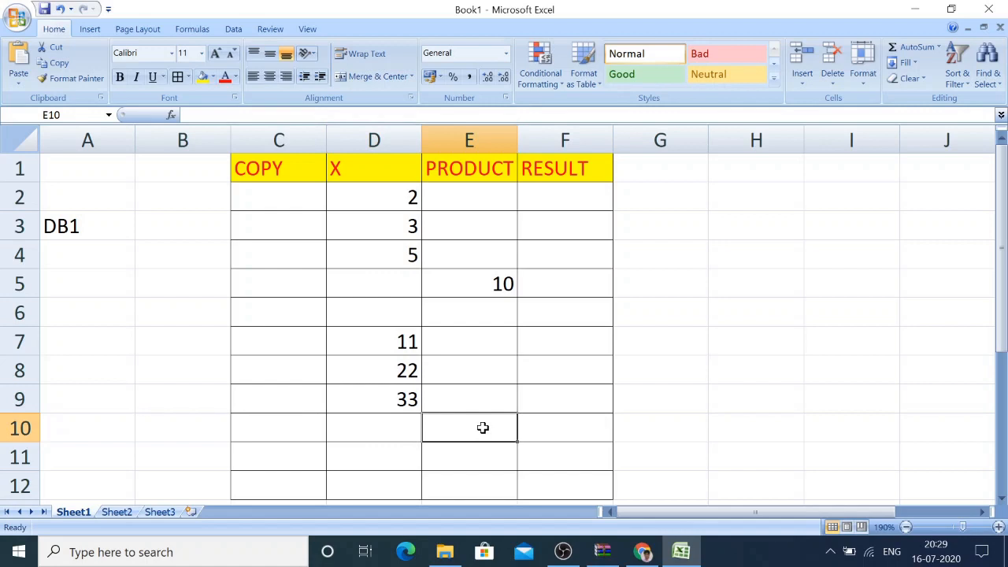
{"action": "type", "text": "5"}
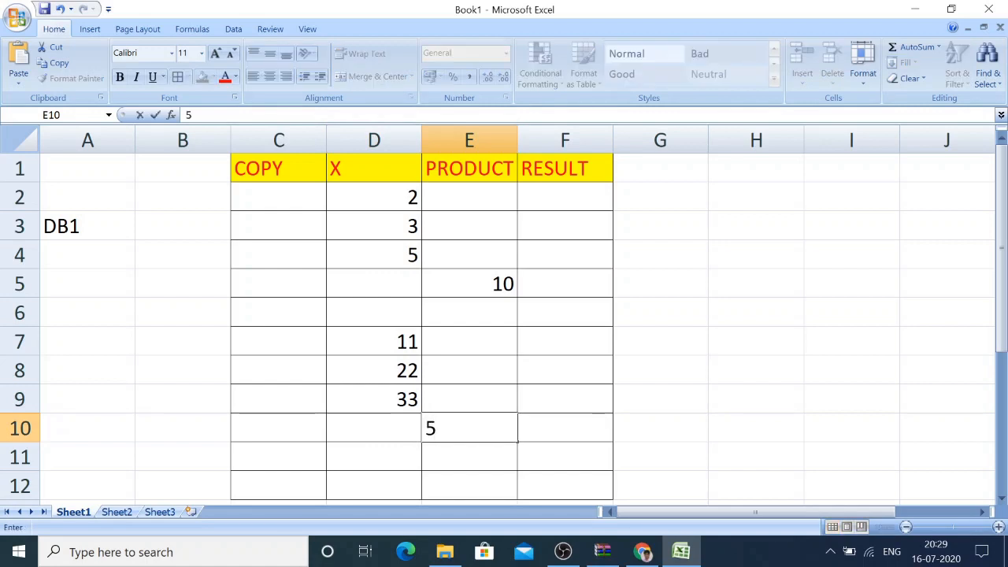
{"action": "left_click", "coordinate": [592, 434]}
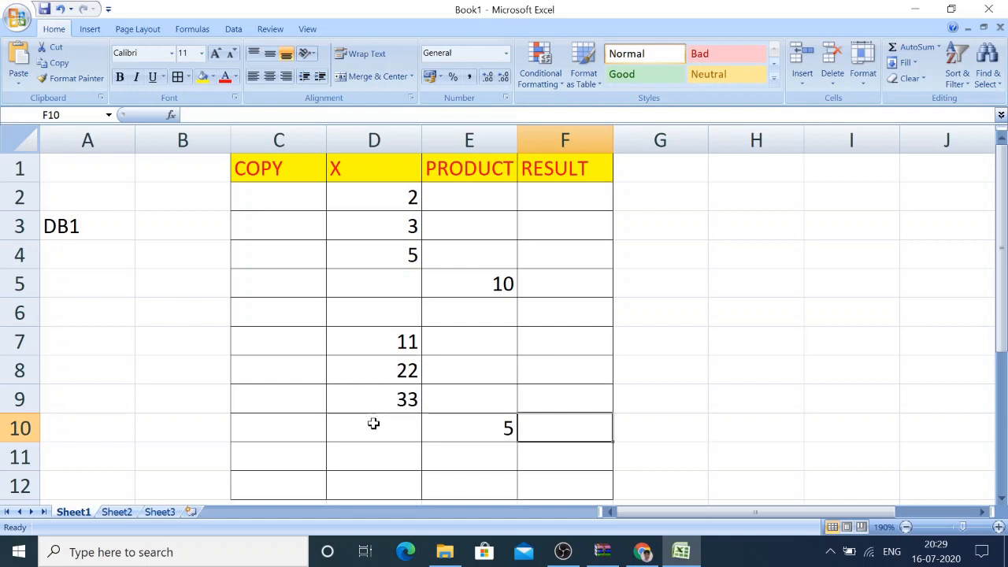
Label the second data block by entering DB2 in cell A7
{"action": "left_click", "coordinate": [72, 347]}
{"action": "type", "text": "D"}
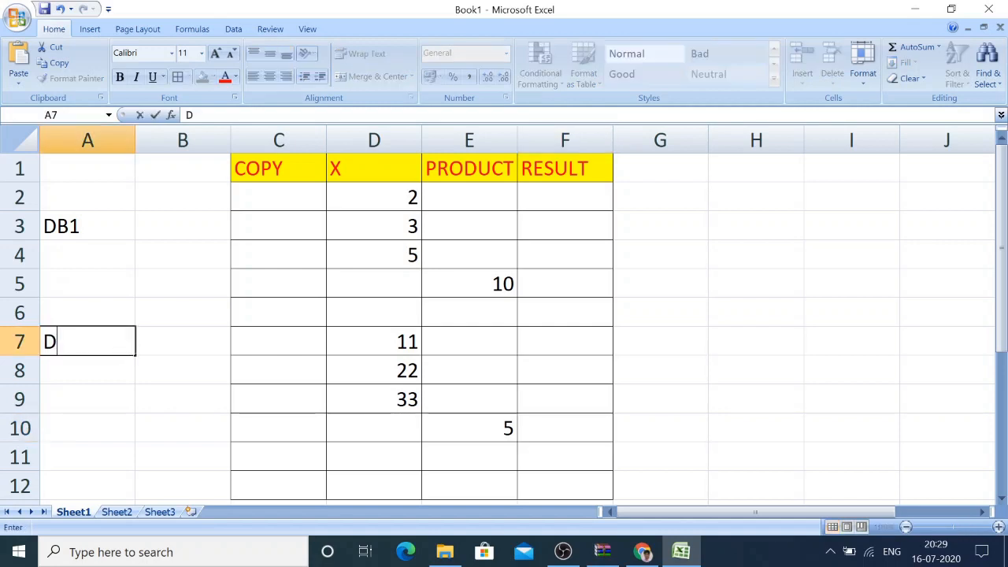
{"action": "type", "text": "B2"}
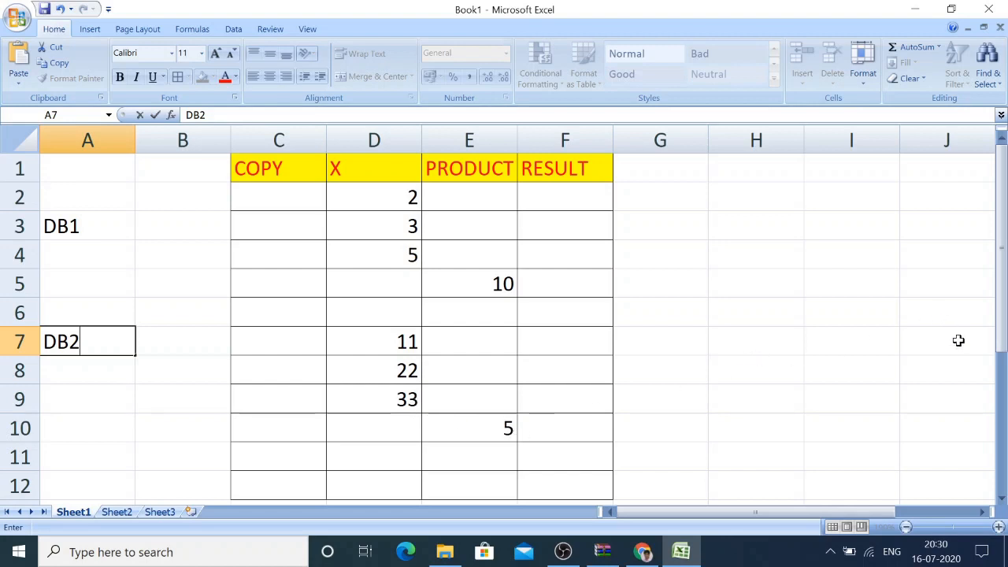
{"action": "mouse_move", "coordinate": [1002, 297]}
{"action": "left_mouse_down"}
{"action": "mouse_move", "coordinate": [1001, 313]}
{"action": "mouse_move", "coordinate": [1002, 295]}
{"action": "left_mouse_up"}
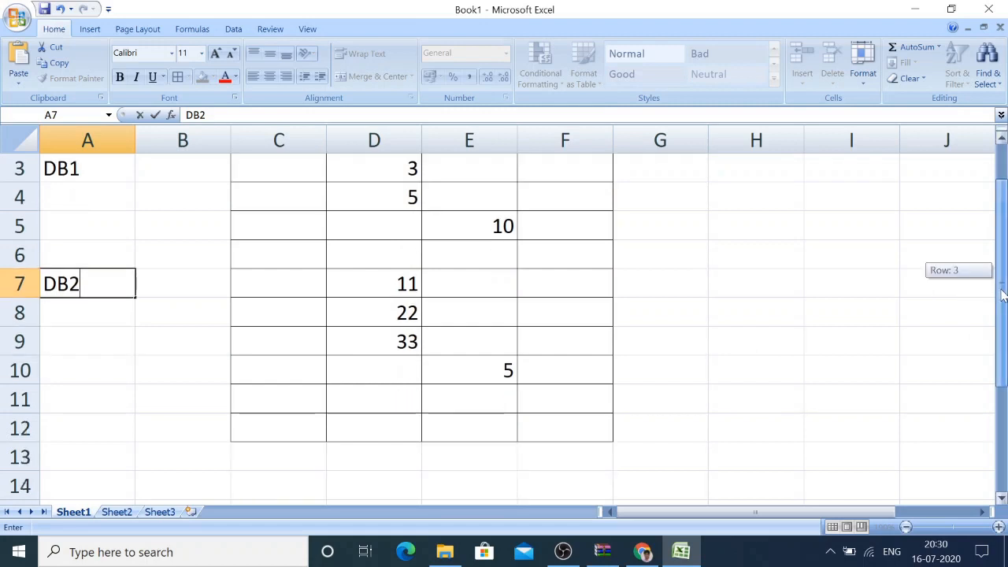
{"action": "left_click", "coordinate": [404, 393]}
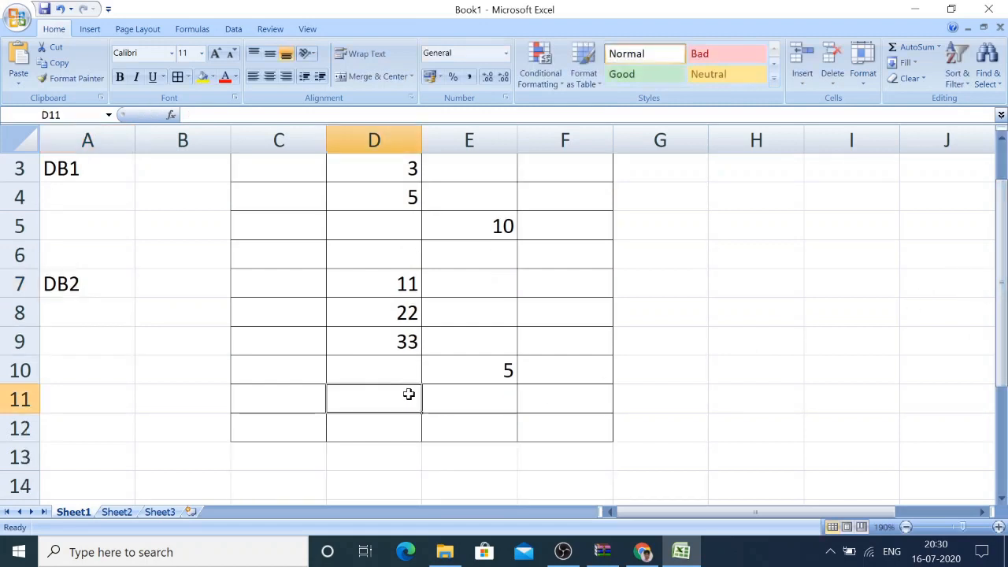
Enter the values 111, 124 and 135 in cells D11 to D13 of the X column
{"action": "type", "text": "111"}
{"action": "key", "text": "Return"}
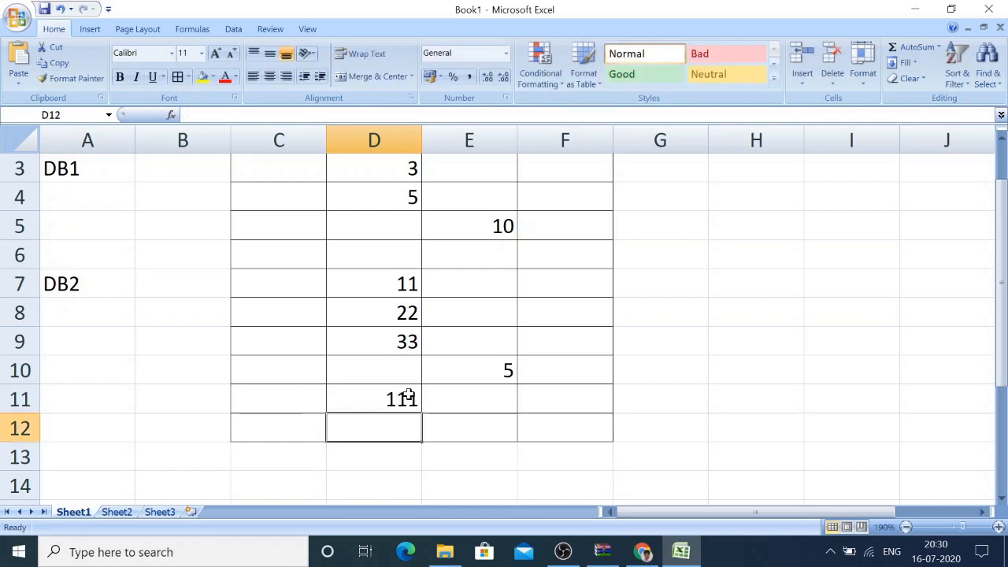
{"action": "type", "text": "124"}
{"action": "key", "text": "Return"}
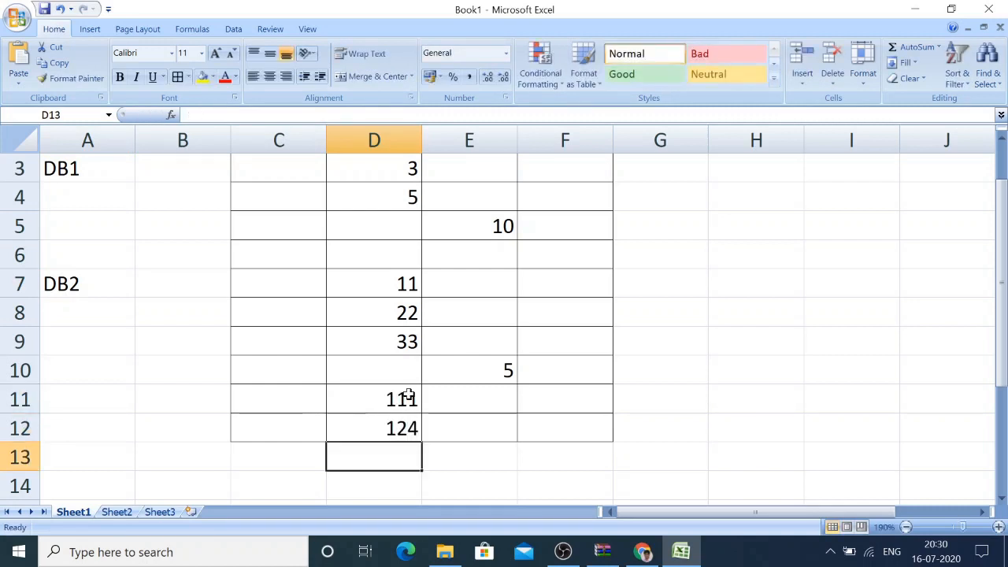
{"action": "type", "text": "135"}
{"action": "key", "text": "Return"}
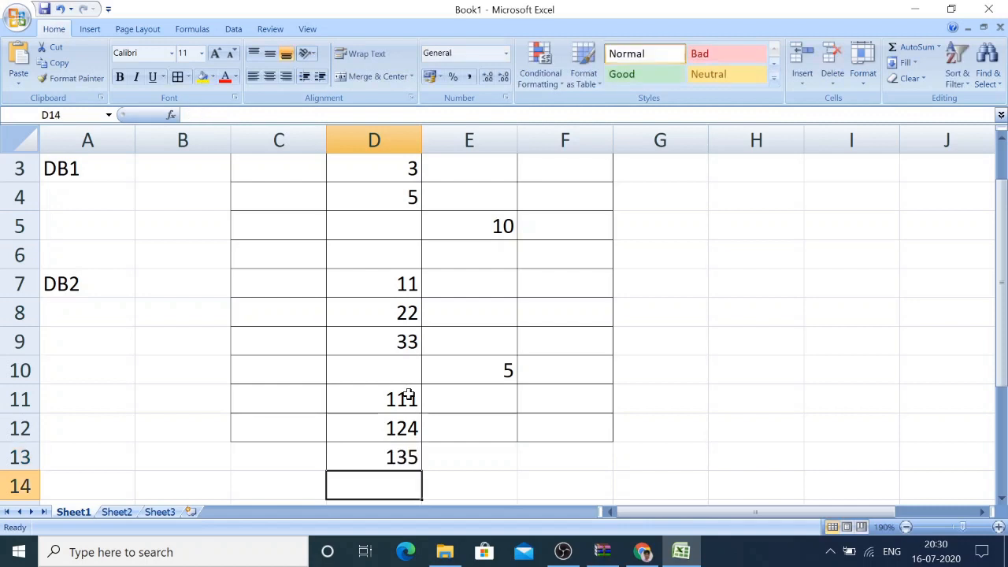
Apply all borders to the range C11:F14 to extend the table grid
{"action": "left_click_drag", "start_coordinate": [283, 399], "coordinate": [548, 482]}
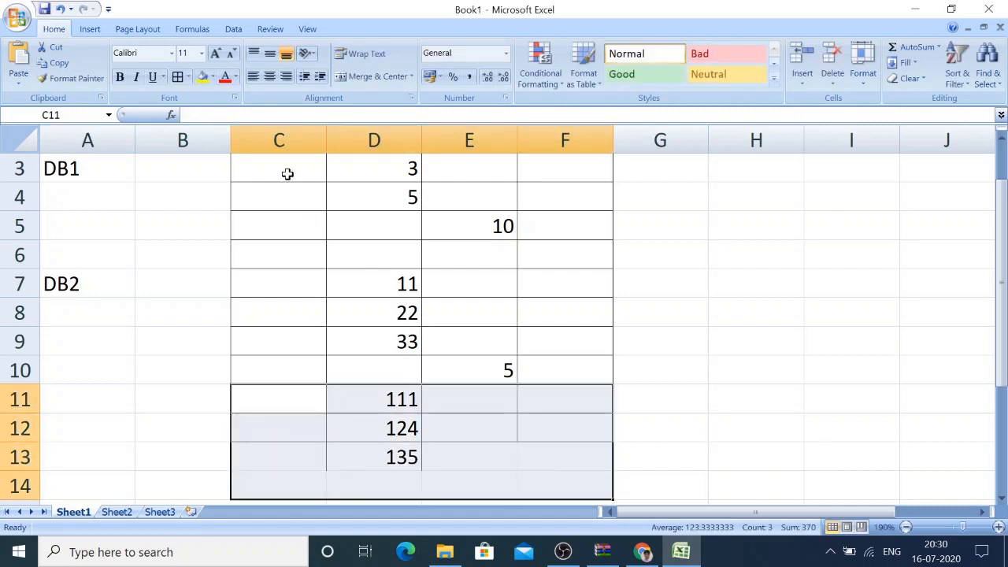
{"action": "left_click", "coordinate": [178, 77]}
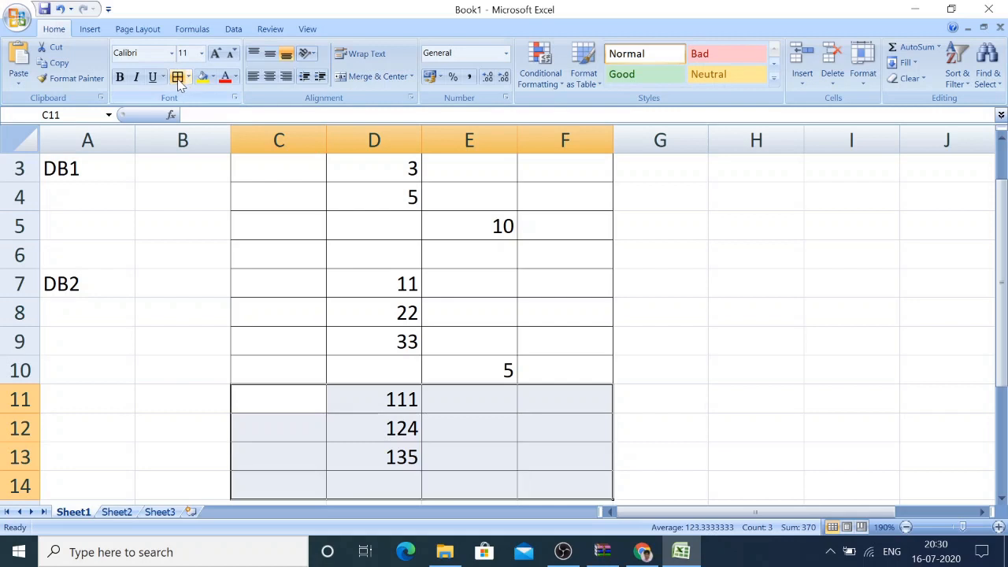
{"action": "left_click", "coordinate": [410, 484]}
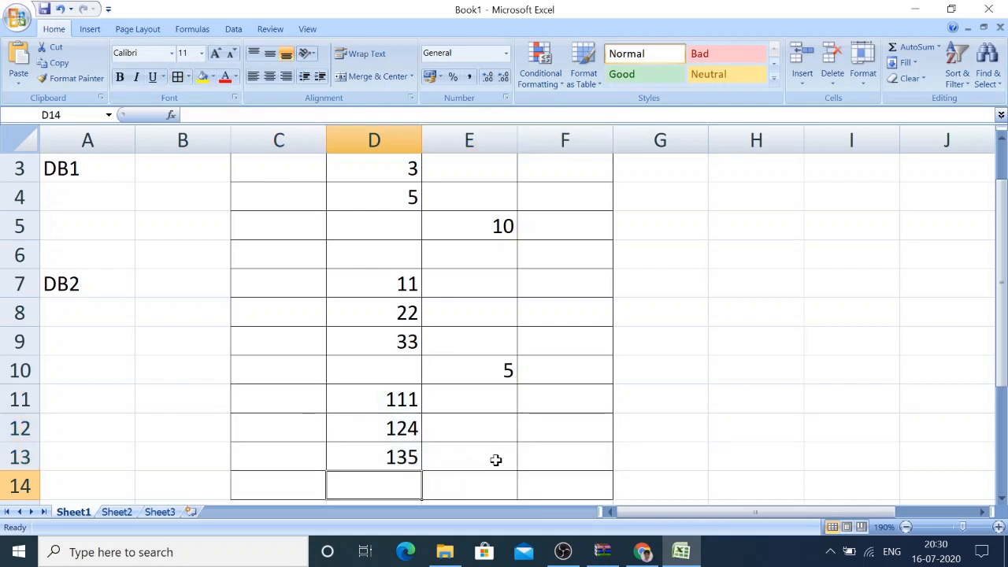
Enter 100 in cell E14 of the PRODUCT column
{"action": "left_click", "coordinate": [490, 483]}
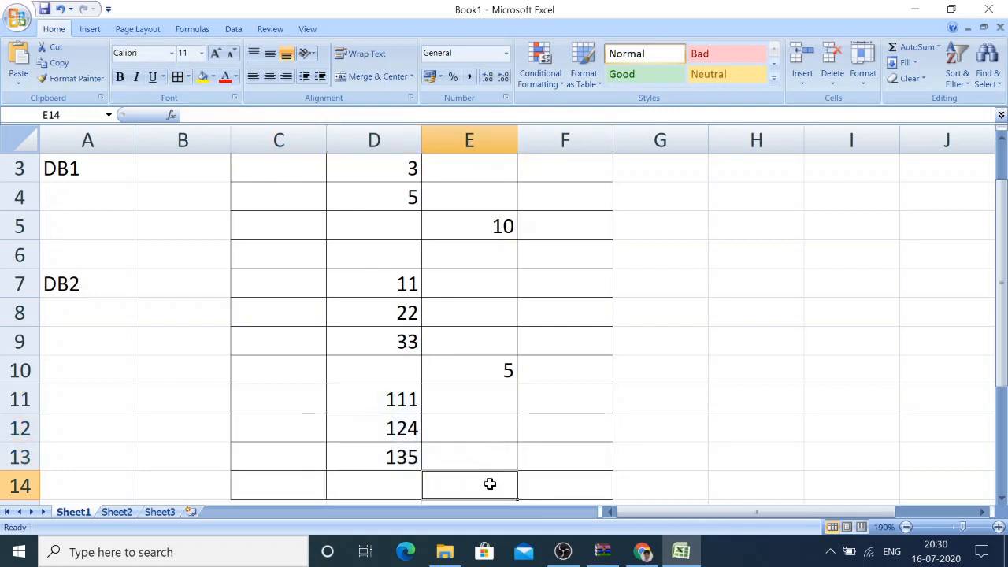
{"action": "type", "text": "1"}
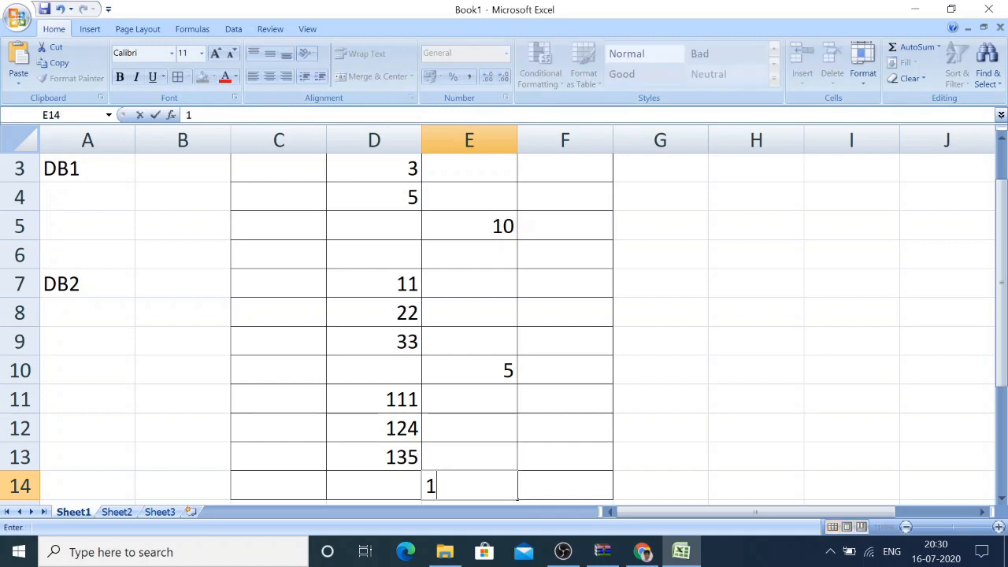
{"action": "type", "text": "00"}
{"action": "left_click", "coordinate": [716, 454]}
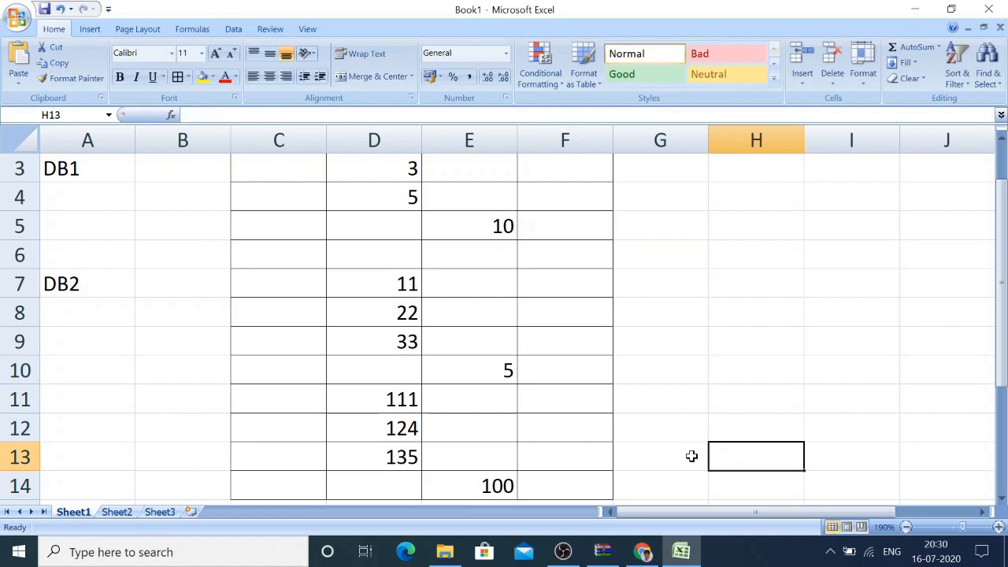
Label the third data block by entering DB3 in cell A11
{"action": "left_click", "coordinate": [68, 406]}
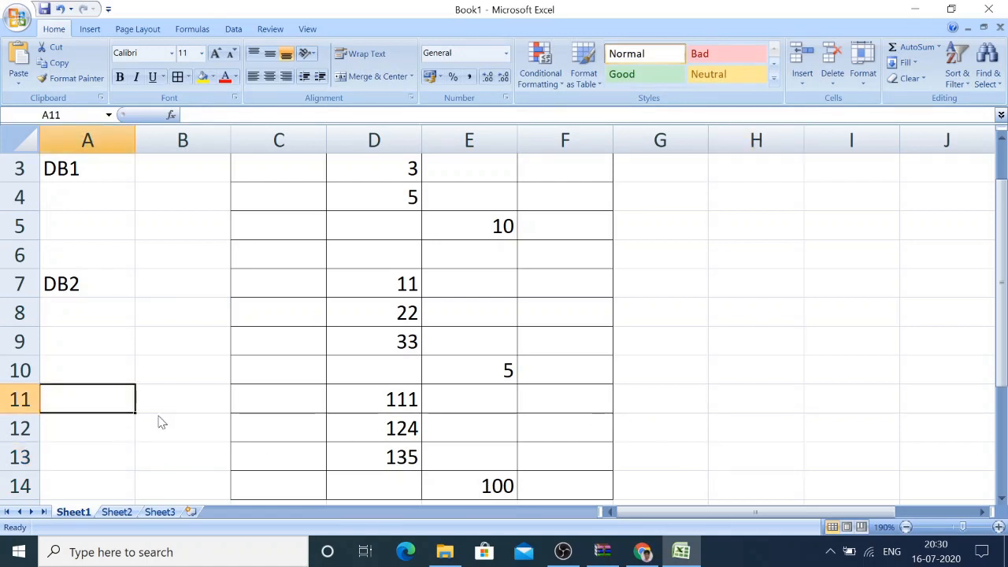
{"action": "type", "text": "DB3"}
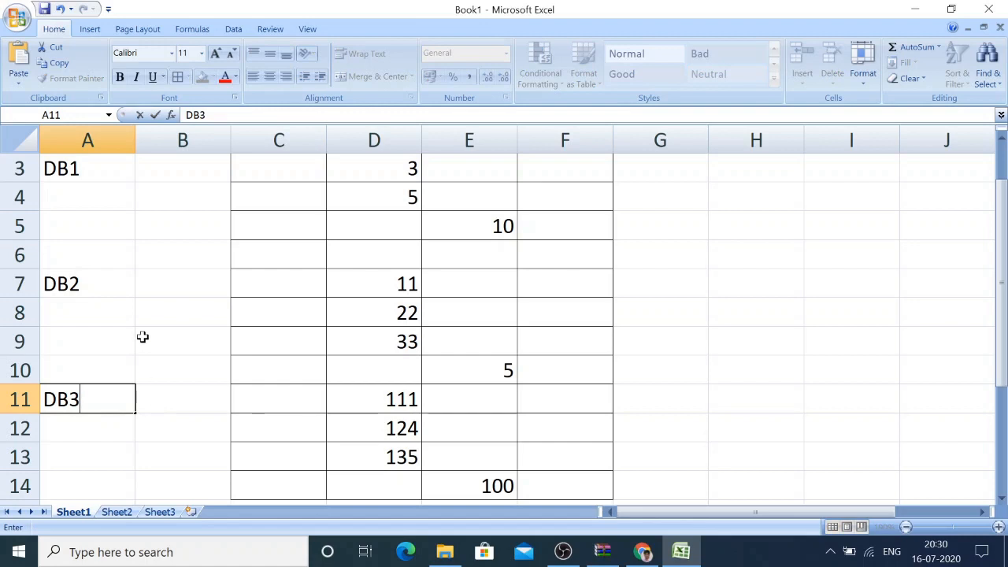
Move the DB1 label from cell A3 to cell A2
{"action": "scroll", "coordinate": [123, 213], "scroll_direction": "up", "scroll_amount": 1}
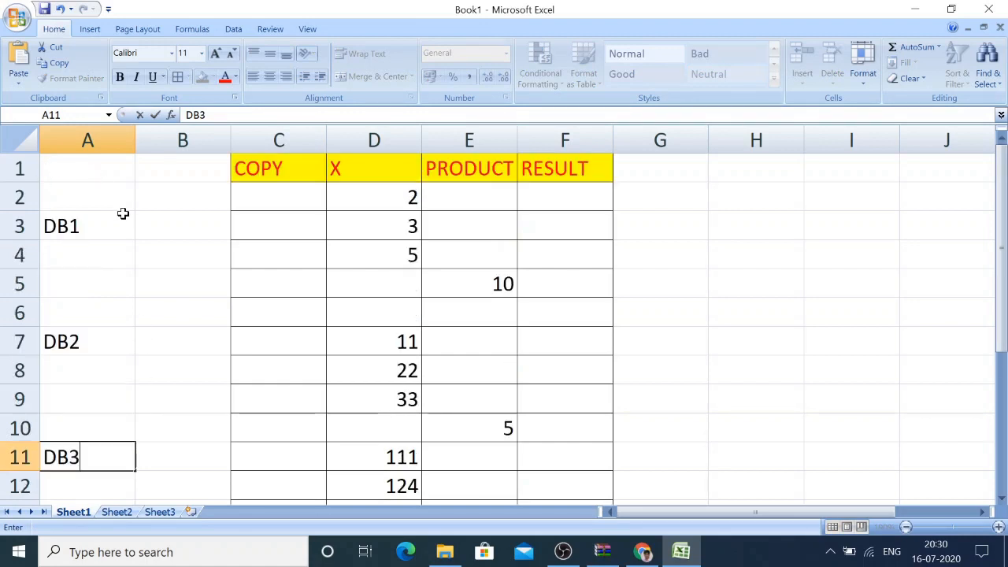
{"action": "left_click", "coordinate": [81, 228]}
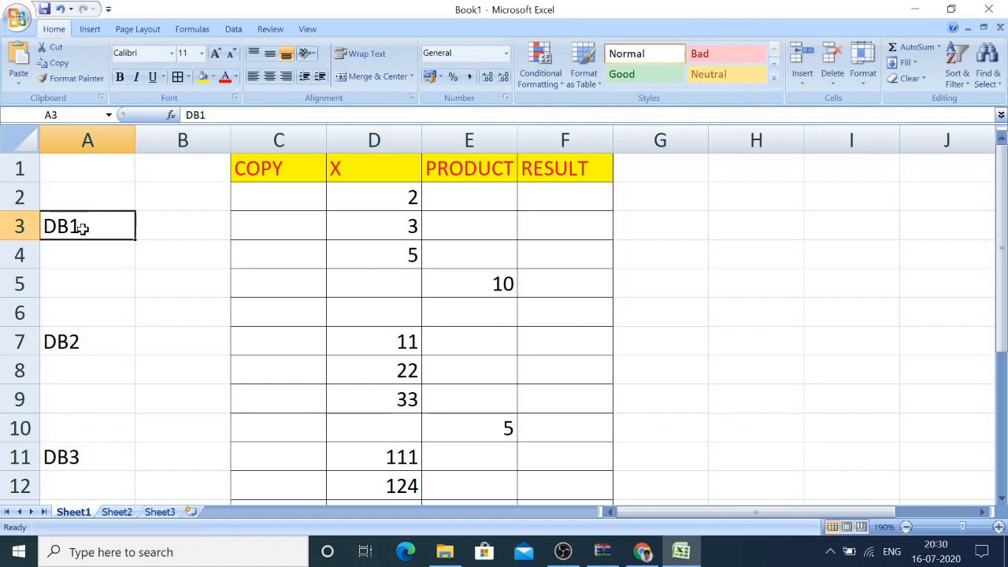
{"action": "key", "text": "ctrl+c"}
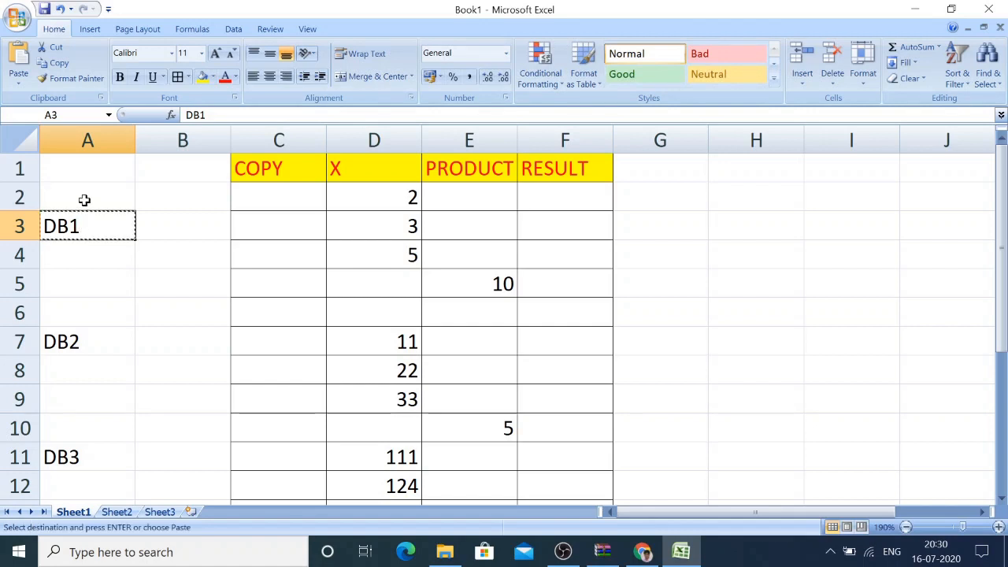
{"action": "left_click", "coordinate": [85, 200]}
{"action": "key", "text": "ctrl+v"}
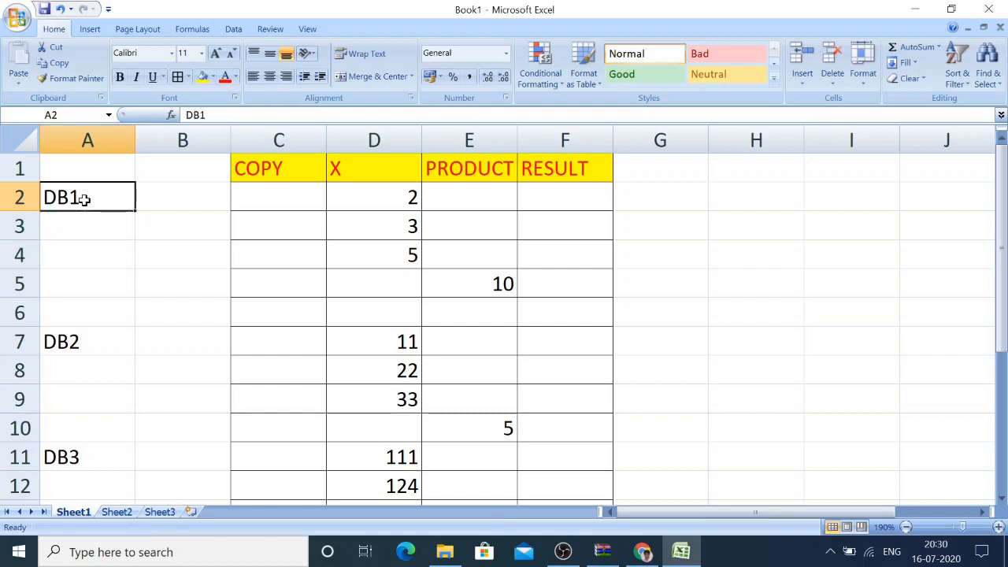
Format the DB1, DB2 and DB3 label cells with yellow fill and red font
{"action": "left_click", "coordinate": [202, 77]}
{"action": "left_click", "coordinate": [224, 76]}
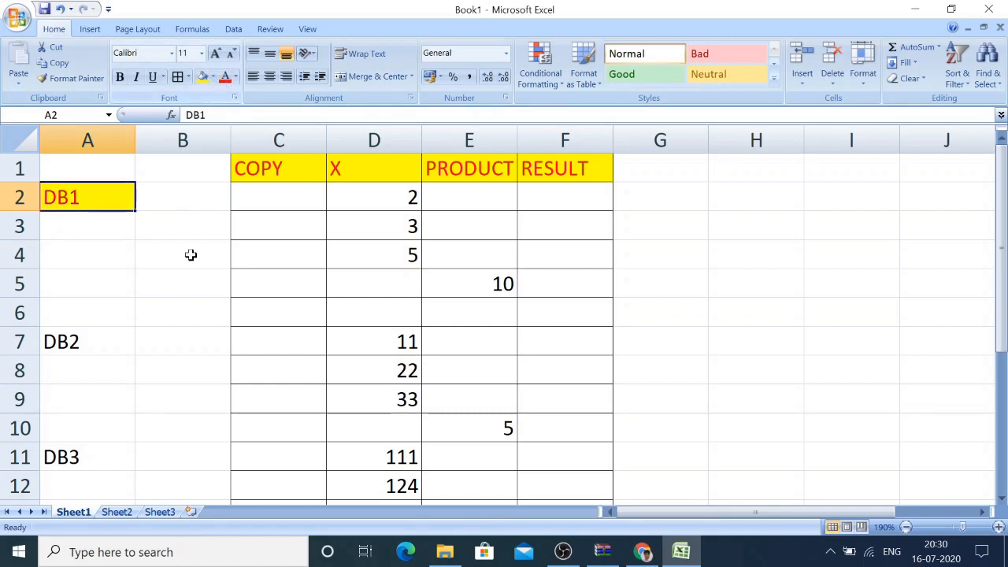
{"action": "left_click", "coordinate": [87, 343]}
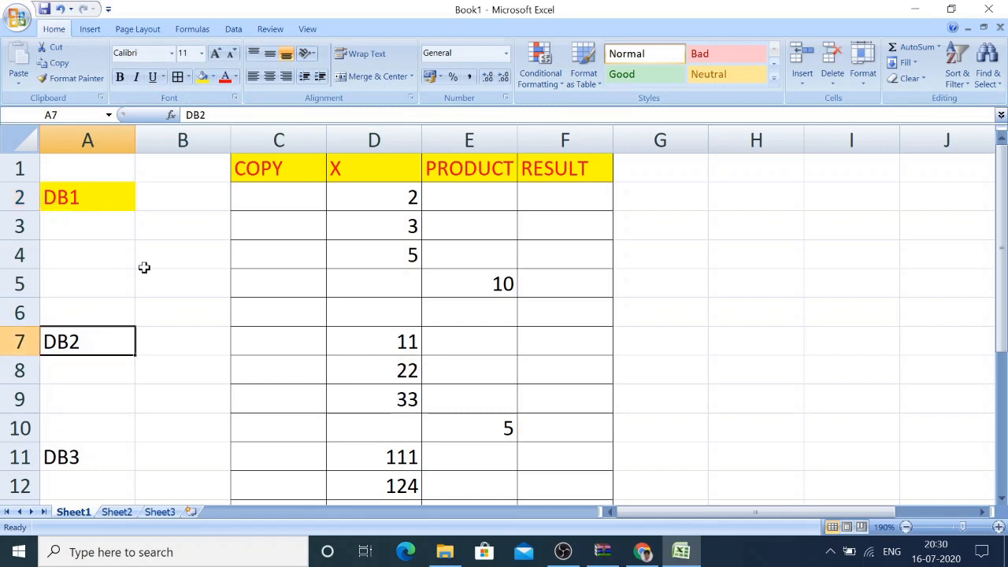
{"action": "left_click", "coordinate": [224, 77]}
{"action": "left_click", "coordinate": [203, 77]}
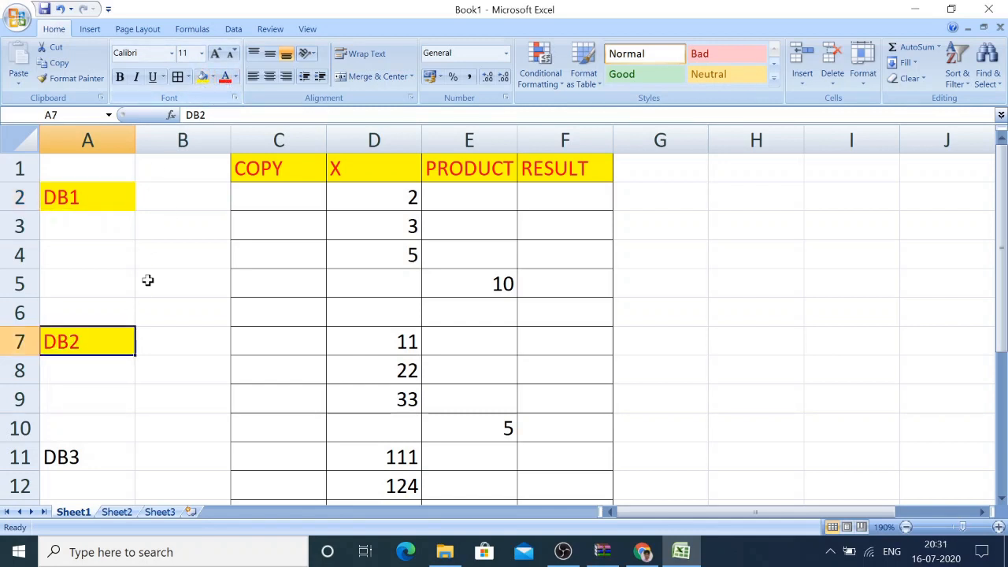
{"action": "left_click", "coordinate": [84, 455]}
{"action": "left_click", "coordinate": [203, 76]}
{"action": "left_click", "coordinate": [224, 77]}
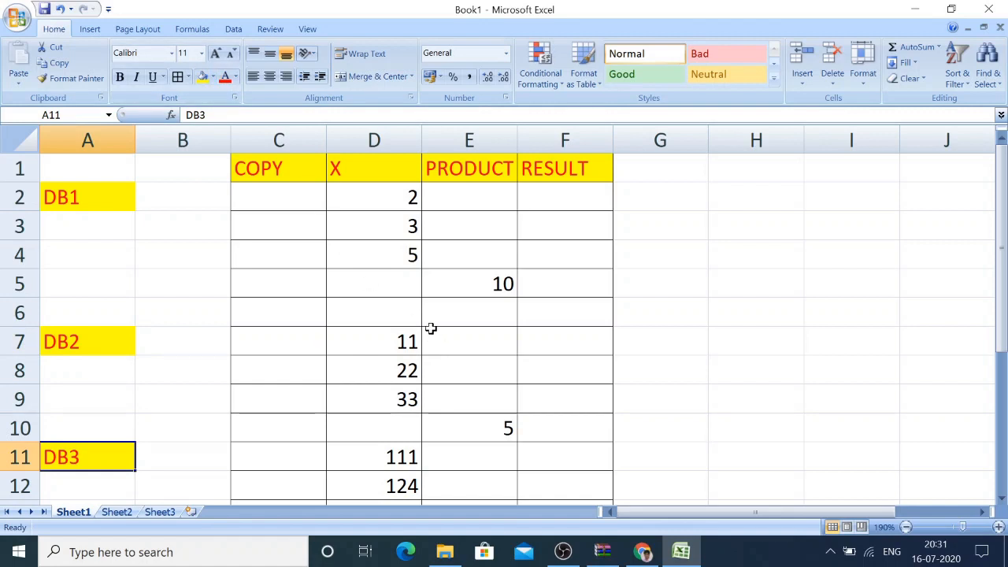
{"action": "scroll", "coordinate": [660, 311], "scroll_direction": "down", "scroll_amount": 1, "text": "ctrl"}
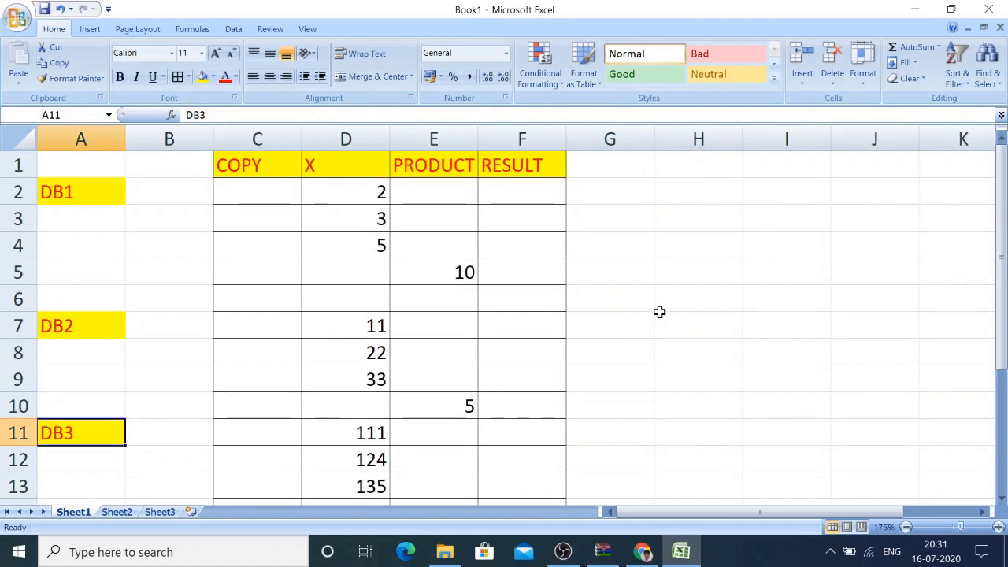
{"action": "scroll", "coordinate": [660, 312], "scroll_direction": "down", "scroll_amount": 1, "text": "ctrl"}
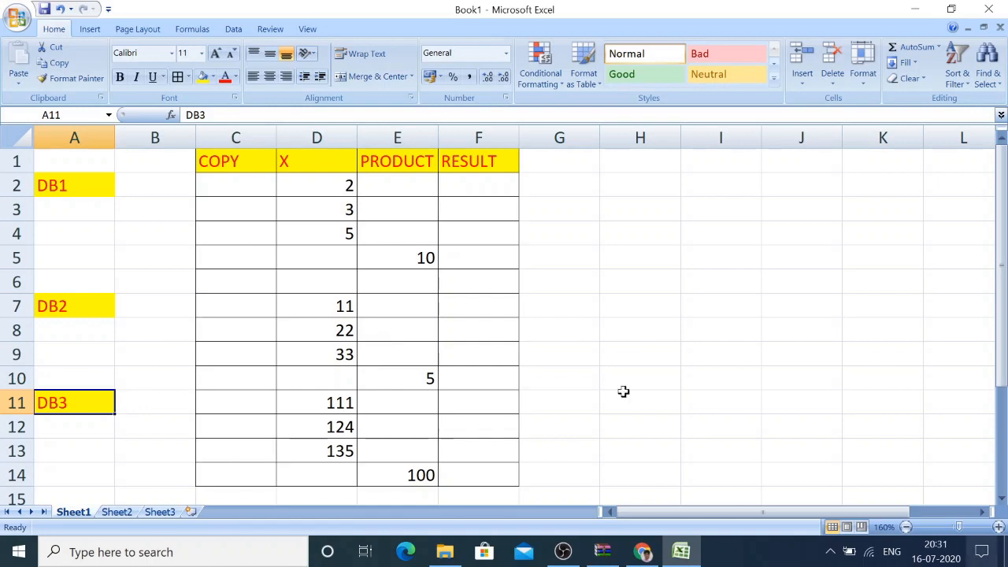
{"action": "left_click", "coordinate": [307, 29]}
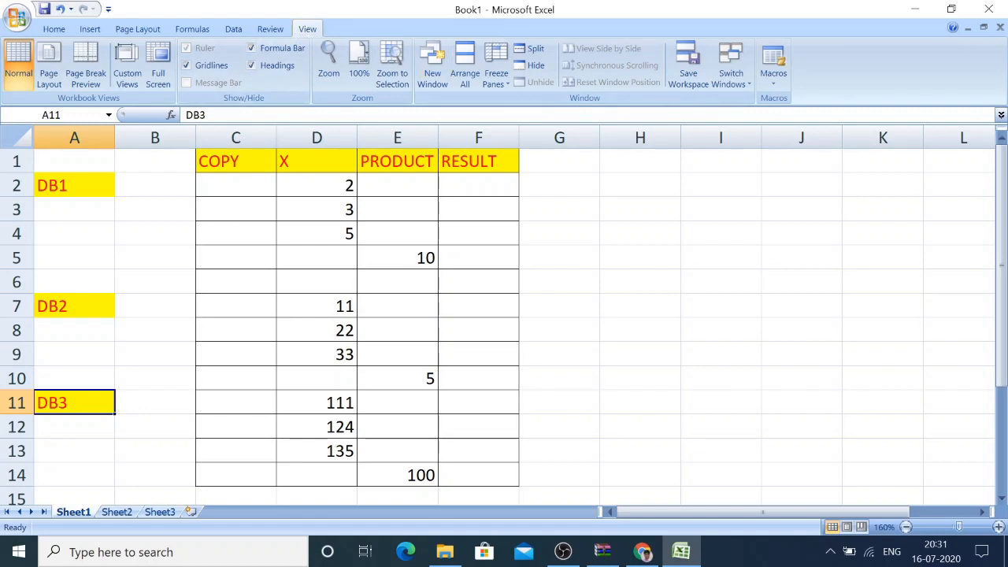
{"action": "left_click", "coordinate": [775, 85]}
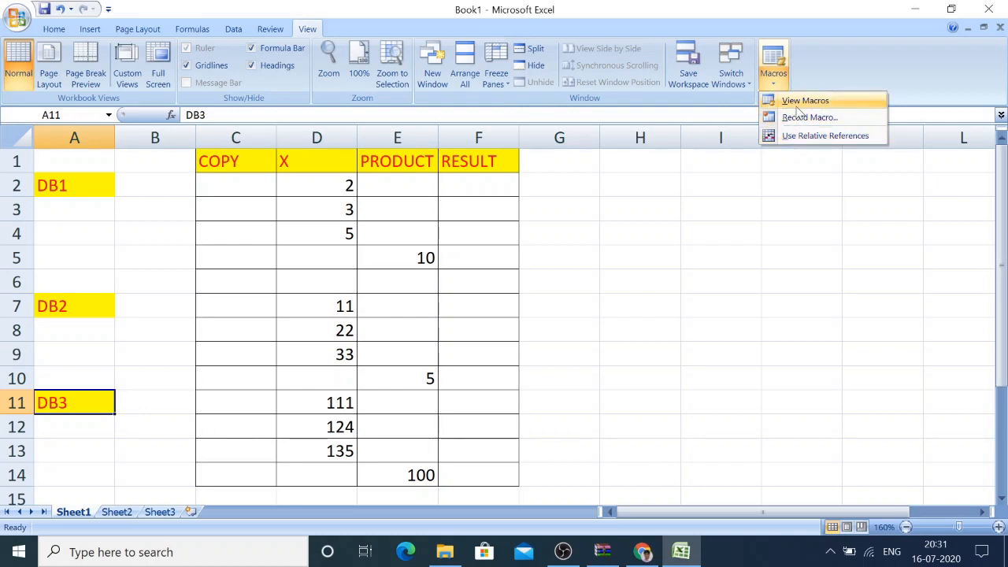
{"action": "left_click", "coordinate": [707, 270]}
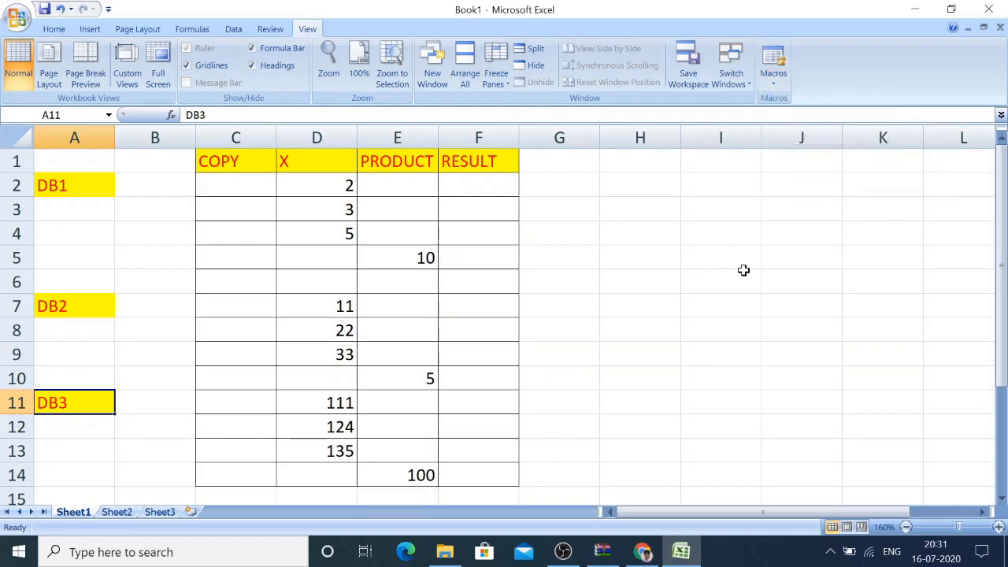
{"action": "left_click", "coordinate": [725, 265]}
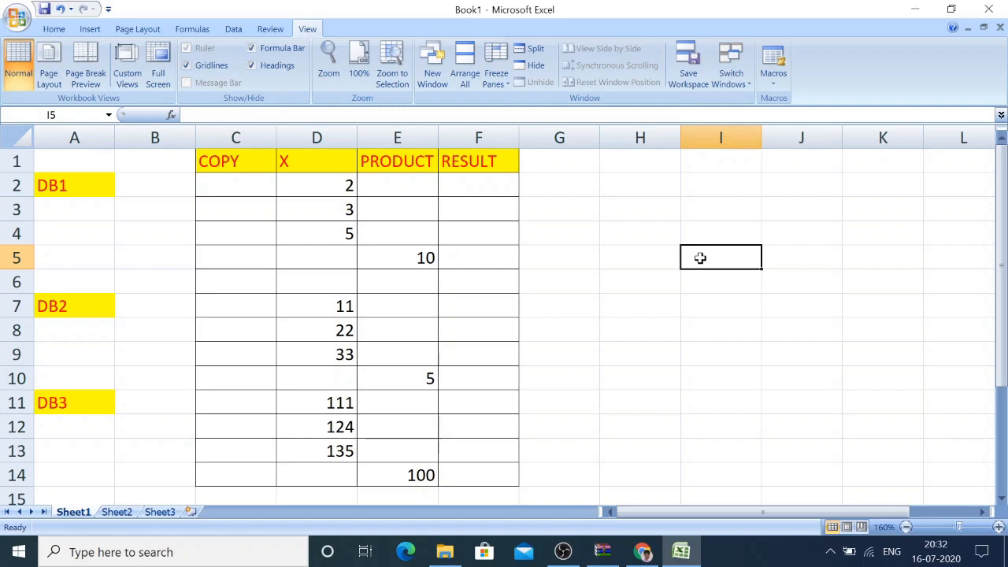
Select cell D2 and turn on relative references for macro recording
{"action": "left_click", "coordinate": [330, 184]}
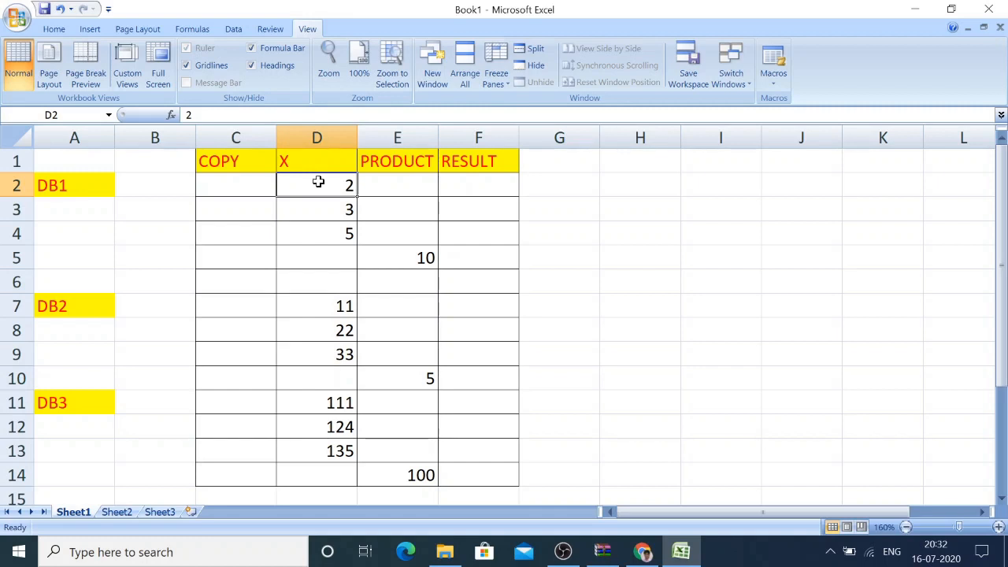
{"action": "left_click", "coordinate": [775, 83]}
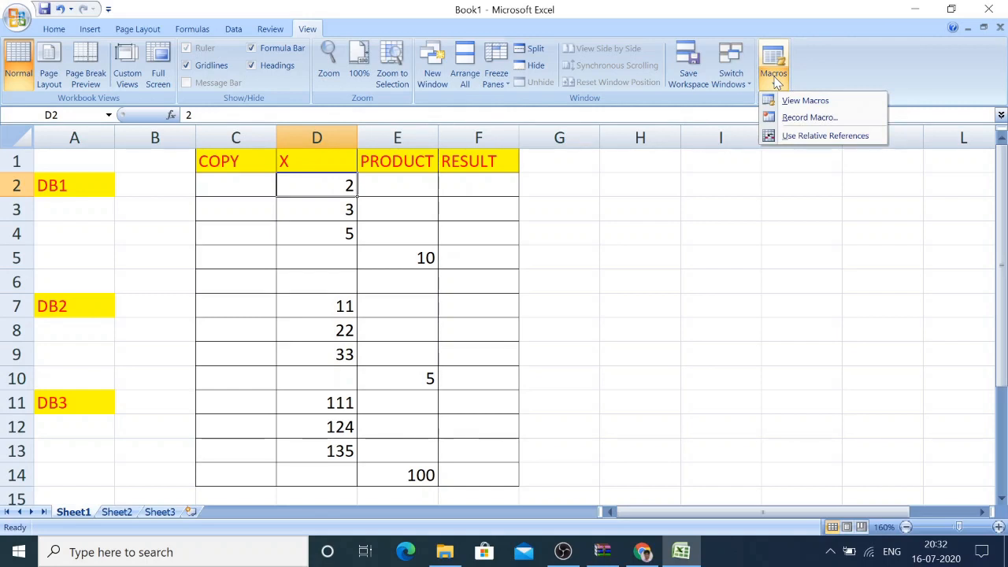
{"action": "left_click", "coordinate": [793, 139]}
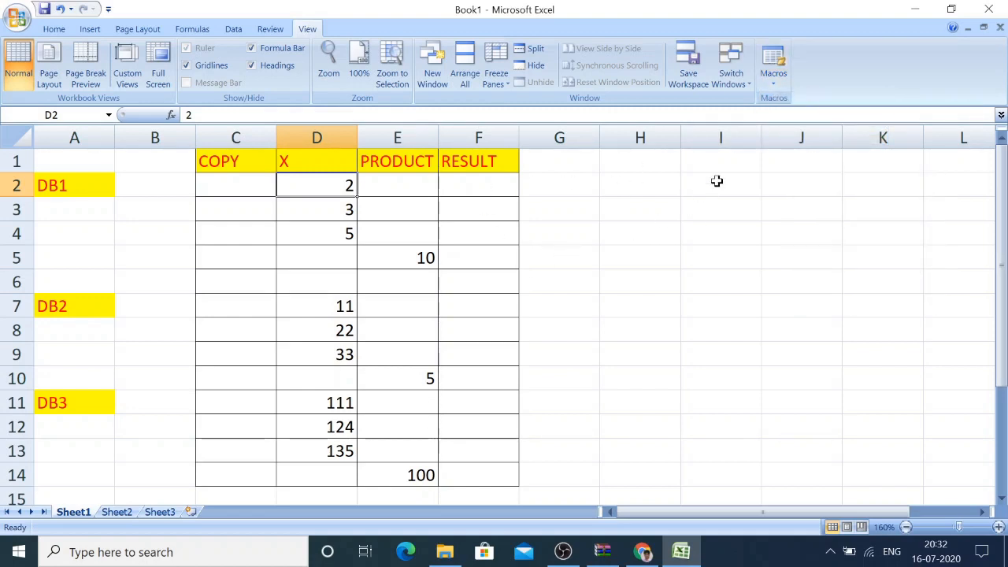
Start recording a macro stored in this workbook, keeping the default name and assigning K as its shortcut key
{"action": "left_click", "coordinate": [776, 82]}
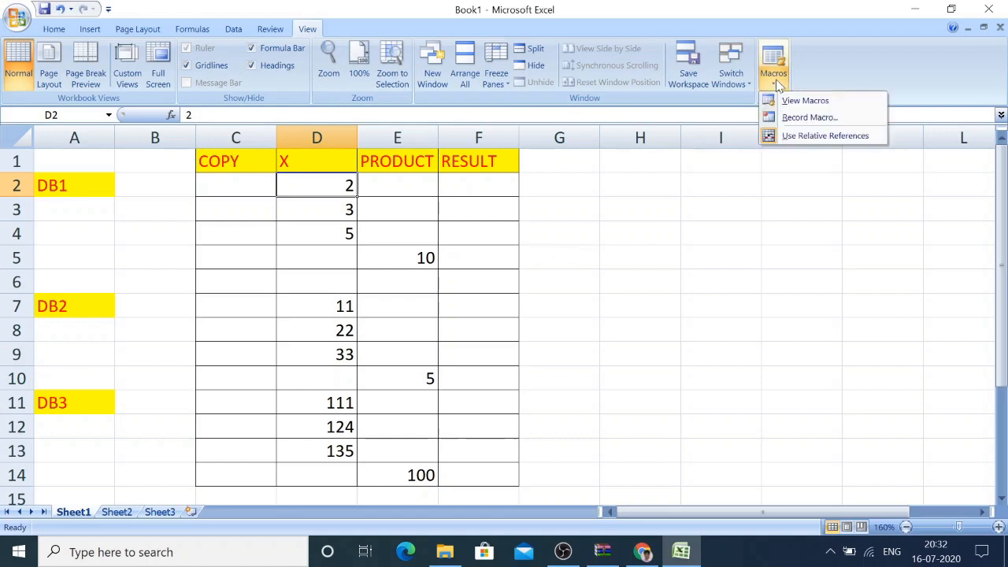
{"action": "left_click", "coordinate": [808, 117]}
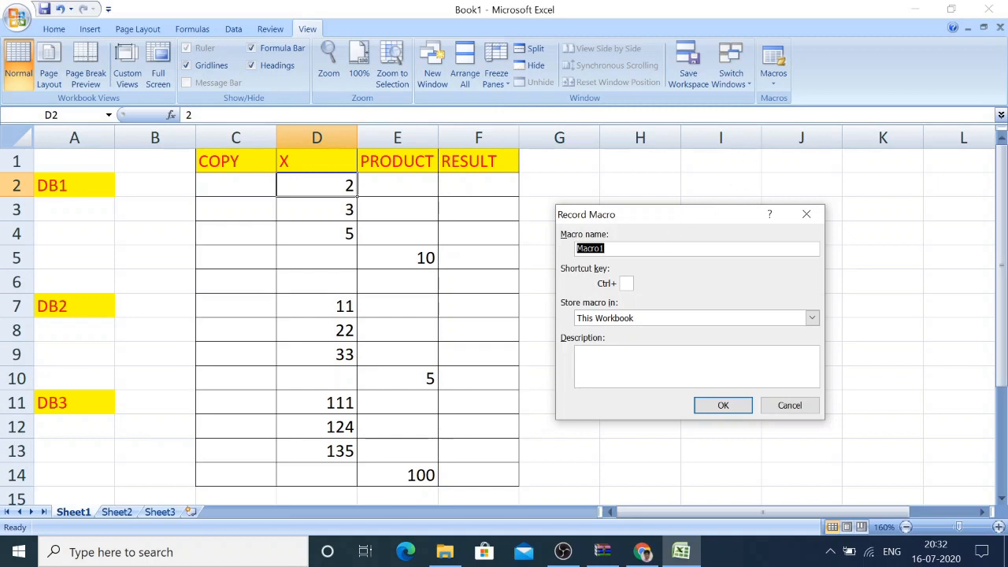
{"action": "left_click", "coordinate": [626, 285]}
{"action": "type", "text": "K"}
{"action": "left_click", "coordinate": [723, 405]}
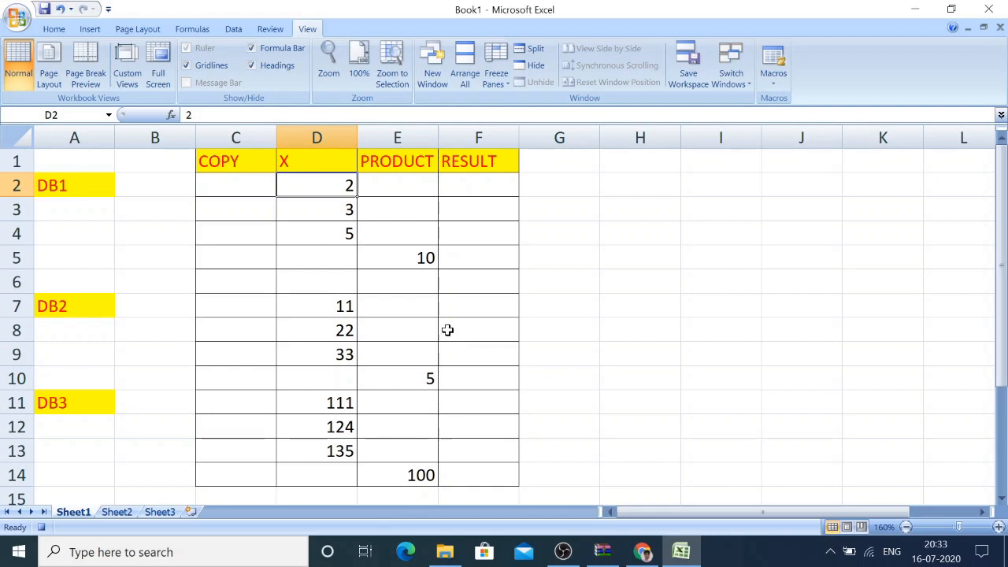
Use AutoSum in cell D5 to total the DB1 values in D2:D4, finishing with D5 selected
{"action": "left_click", "coordinate": [331, 214]}
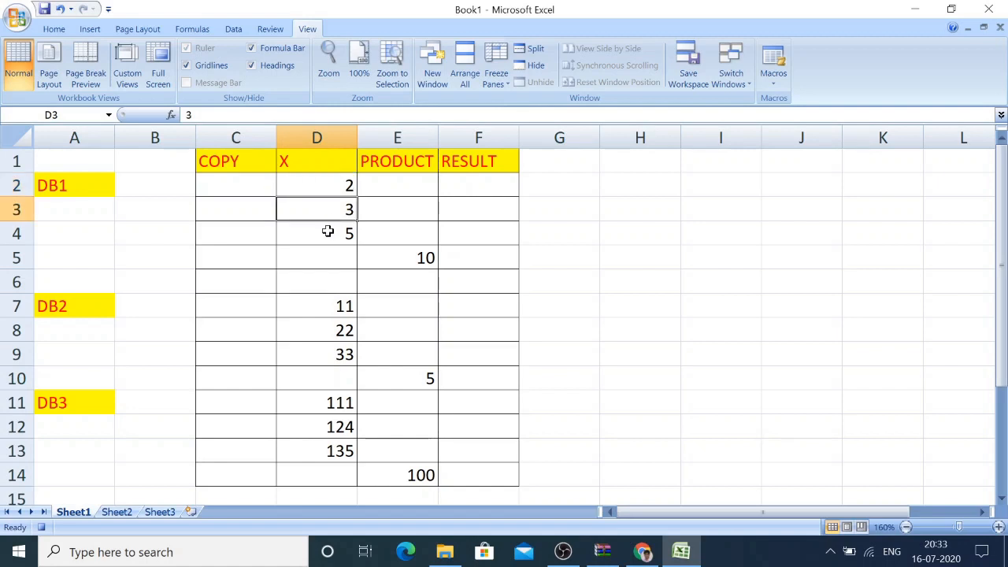
{"action": "left_click", "coordinate": [327, 230]}
{"action": "left_click", "coordinate": [329, 261]}
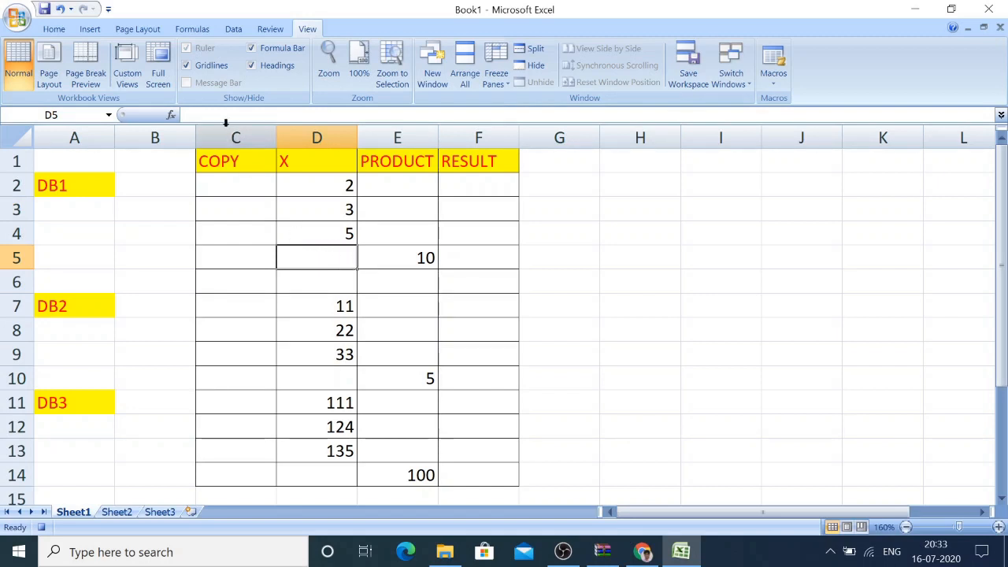
{"action": "left_click", "coordinate": [193, 30]}
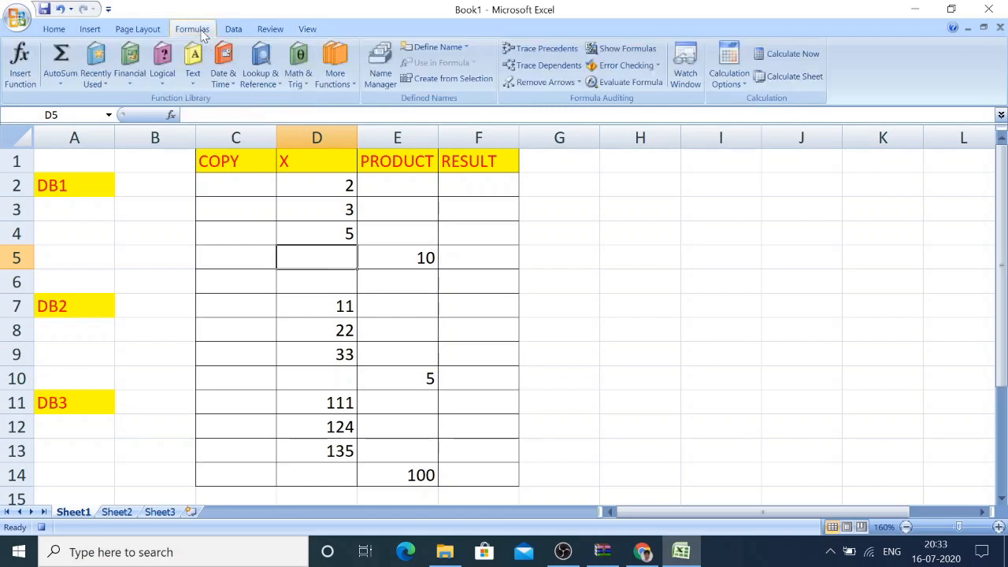
{"action": "left_click", "coordinate": [62, 85]}
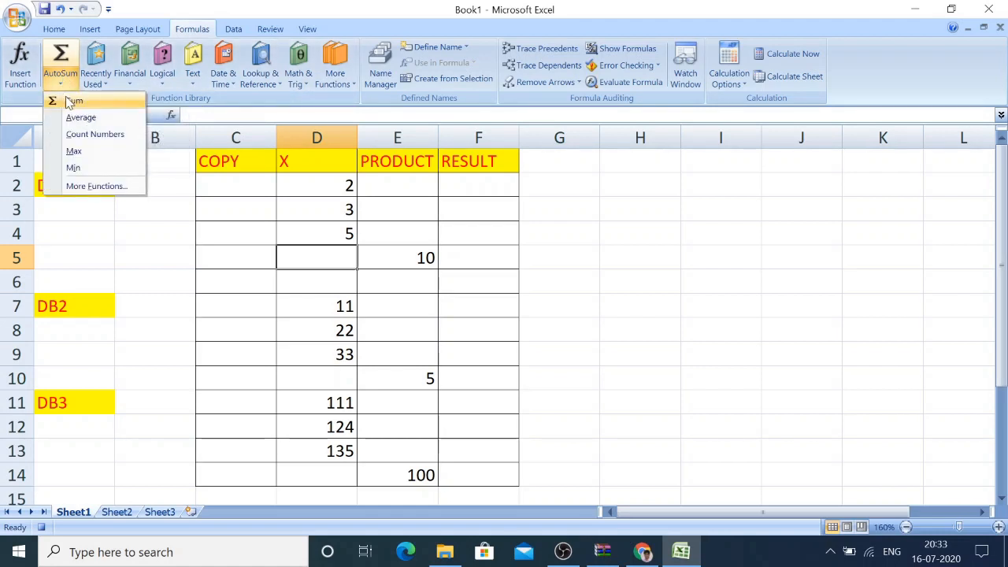
{"action": "left_click", "coordinate": [69, 102]}
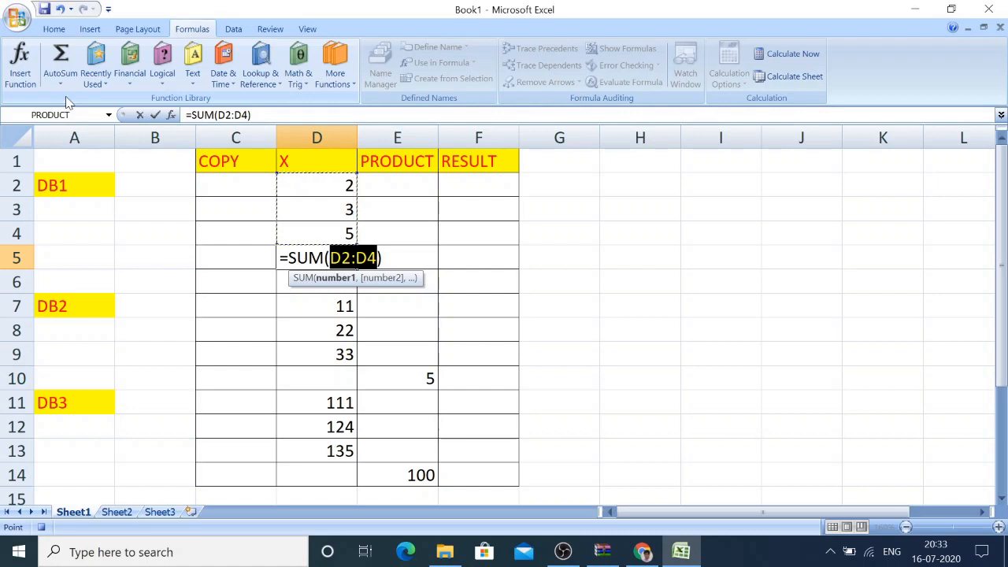
{"action": "key", "text": "Return"}
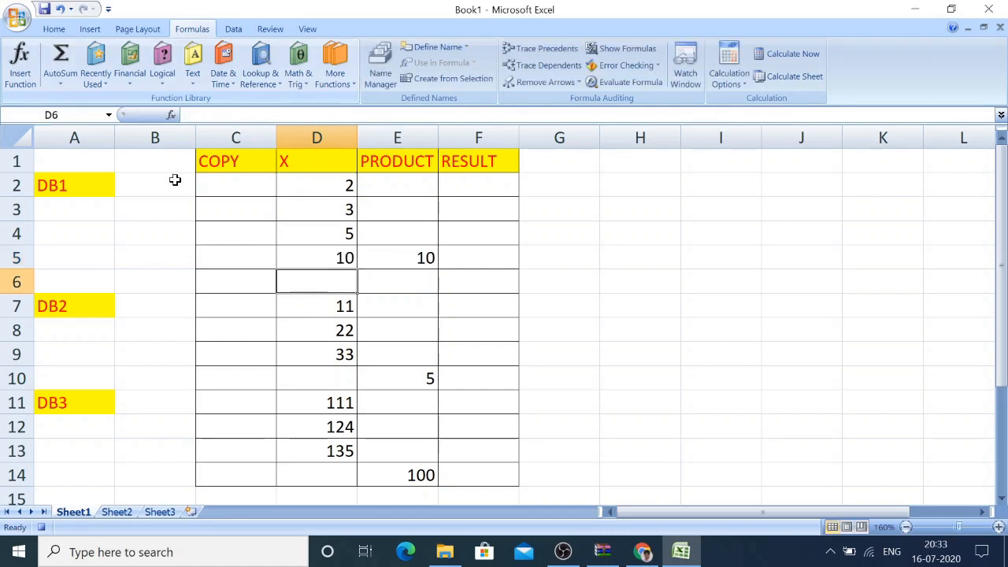
{"action": "left_click", "coordinate": [336, 258]}
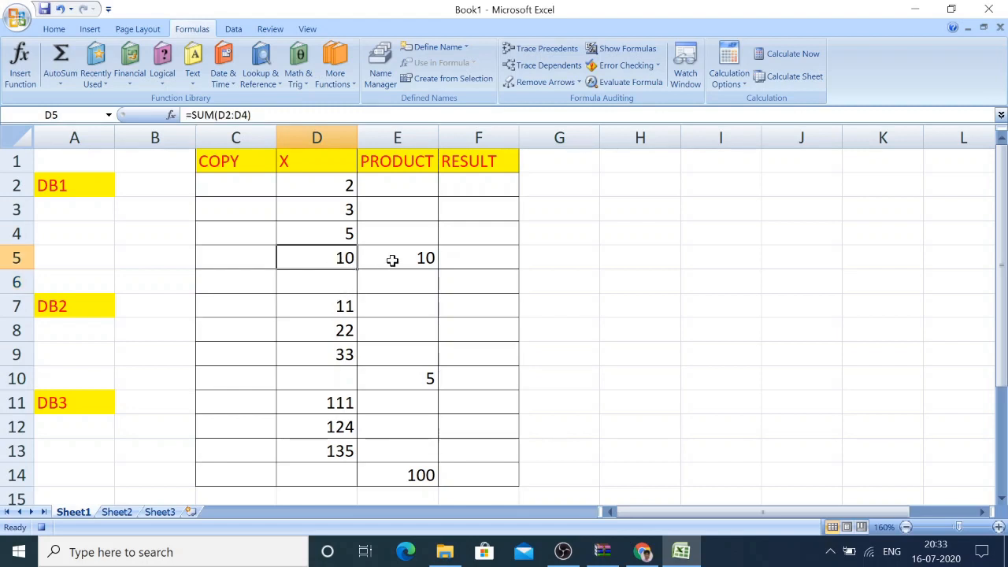
Start inserting a function in cell F5, choosing PRODUCT from the All category
{"action": "left_click", "coordinate": [489, 258]}
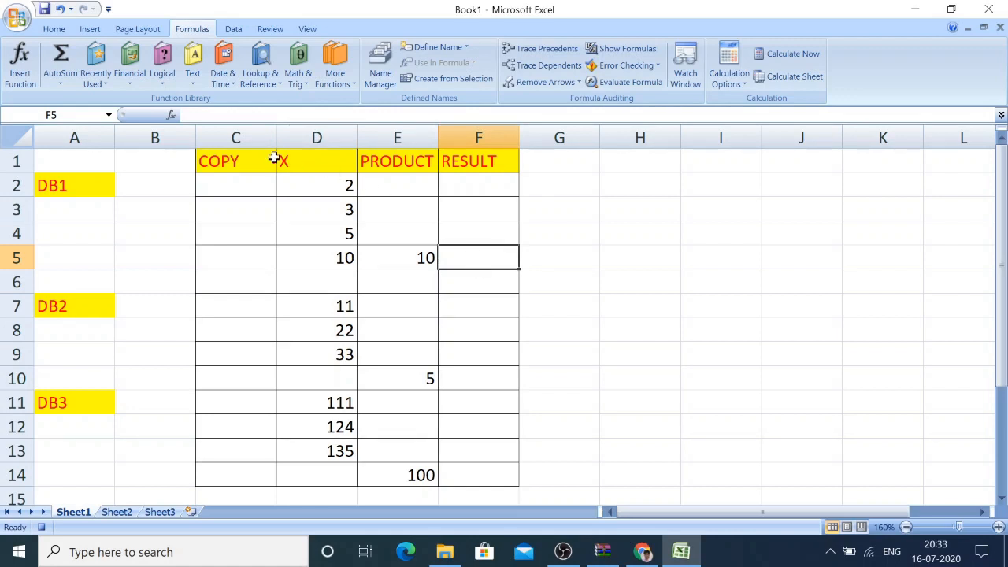
{"action": "left_click", "coordinate": [171, 117]}
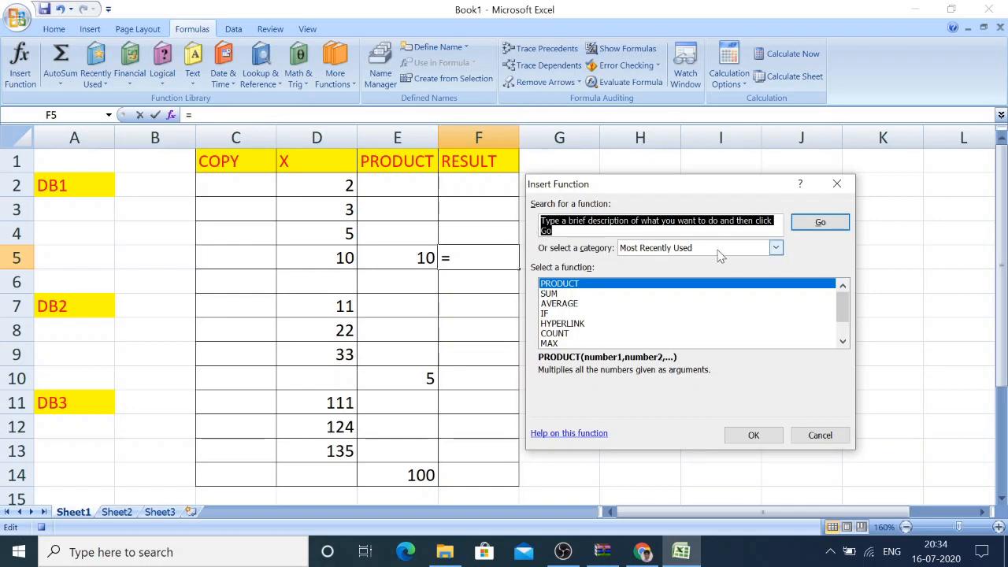
{"action": "left_click", "coordinate": [776, 248]}
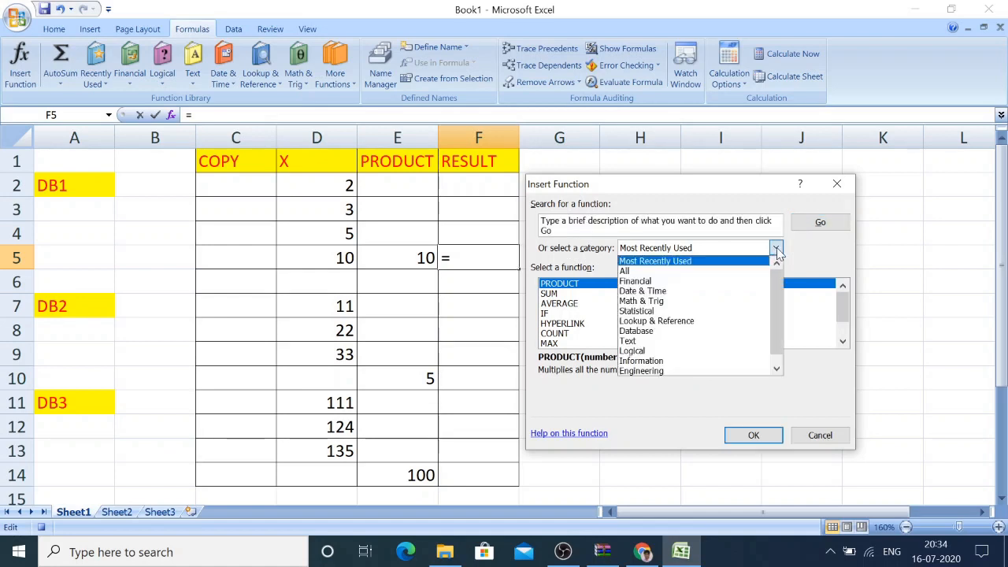
{"action": "left_click", "coordinate": [661, 271]}
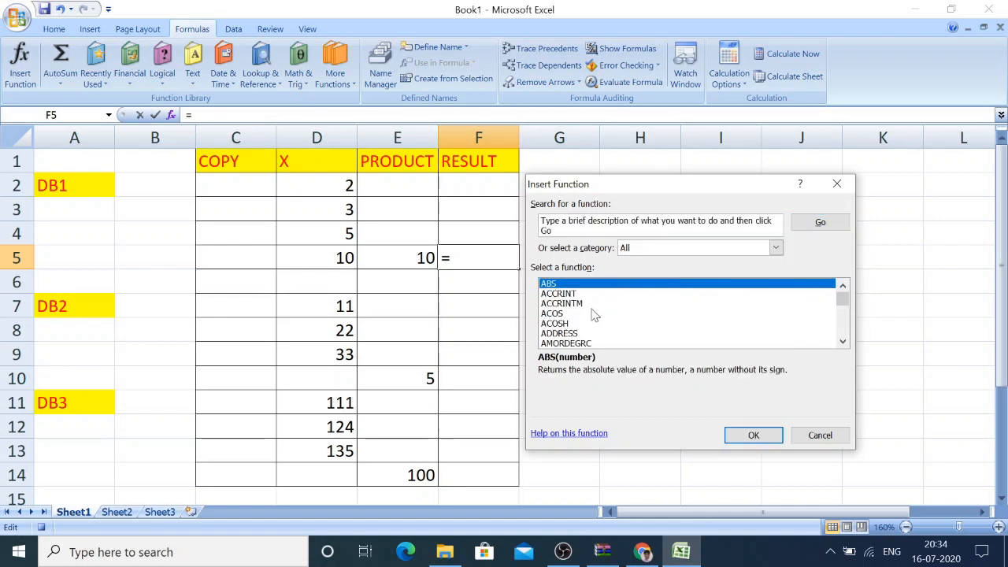
{"action": "left_click", "coordinate": [842, 344]}
{"action": "left_click", "coordinate": [842, 344]}
{"action": "left_click", "coordinate": [841, 344]}
{"action": "left_click", "coordinate": [842, 344]}
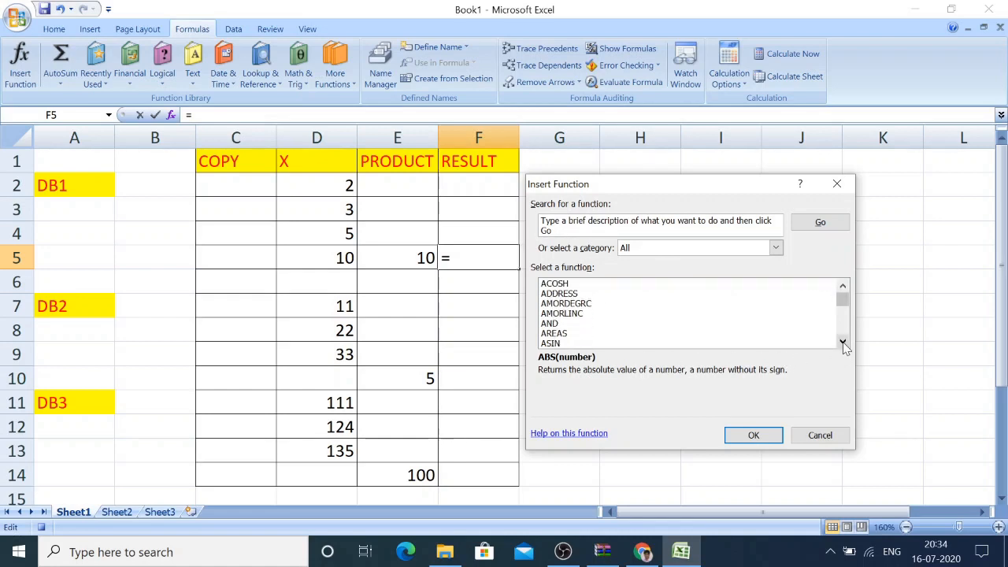
{"action": "left_click", "coordinate": [842, 345]}
{"action": "left_click", "coordinate": [841, 344]}
{"action": "left_click", "coordinate": [842, 344]}
{"action": "left_click", "coordinate": [842, 344]}
{"action": "left_click", "coordinate": [842, 344]}
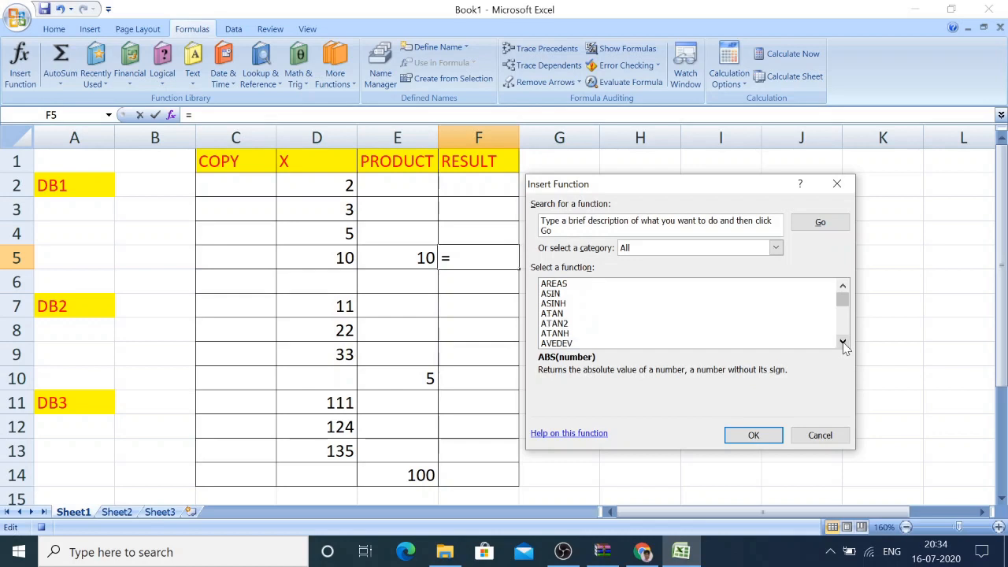
{"action": "left_click", "coordinate": [842, 344]}
{"action": "left_click", "coordinate": [841, 344]}
{"action": "left_click", "coordinate": [841, 344]}
{"action": "left_click", "coordinate": [562, 314]}
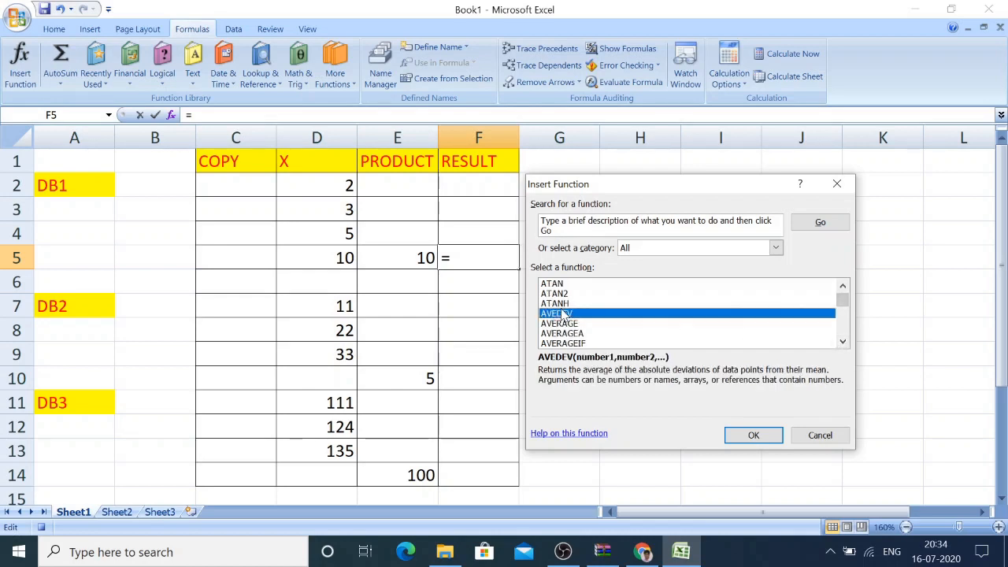
{"action": "key", "text": "p"}
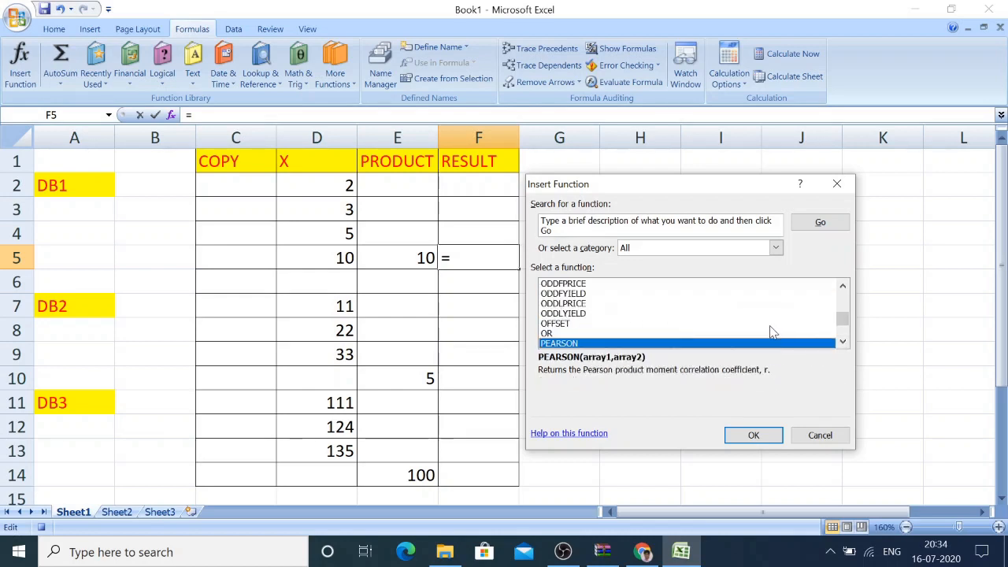
{"action": "left_click", "coordinate": [843, 343]}
{"action": "left_click", "coordinate": [843, 342]}
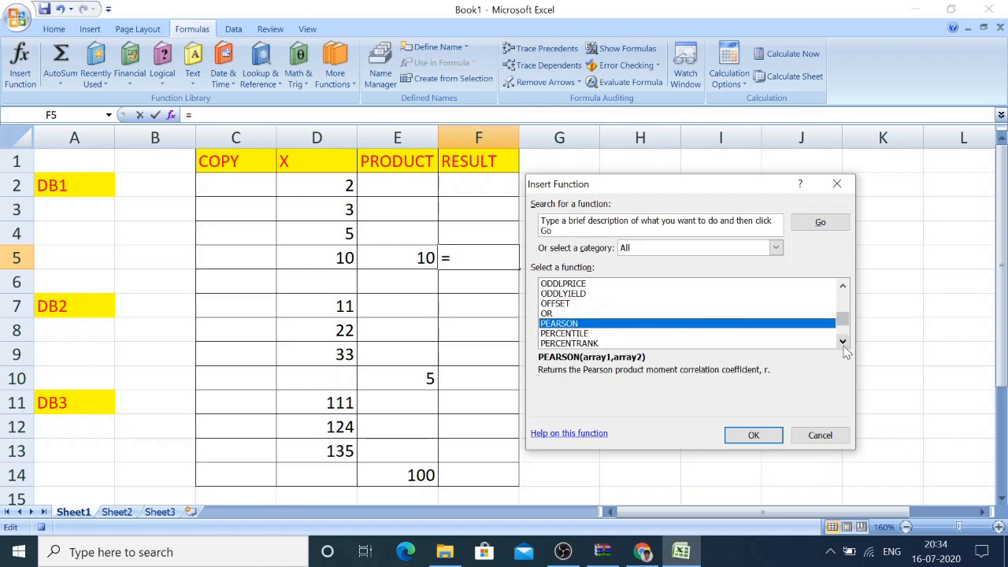
{"action": "left_click", "coordinate": [843, 342]}
{"action": "left_click", "coordinate": [842, 343]}
{"action": "left_click", "coordinate": [843, 343]}
{"action": "left_click", "coordinate": [843, 342]}
{"action": "left_click", "coordinate": [842, 342]}
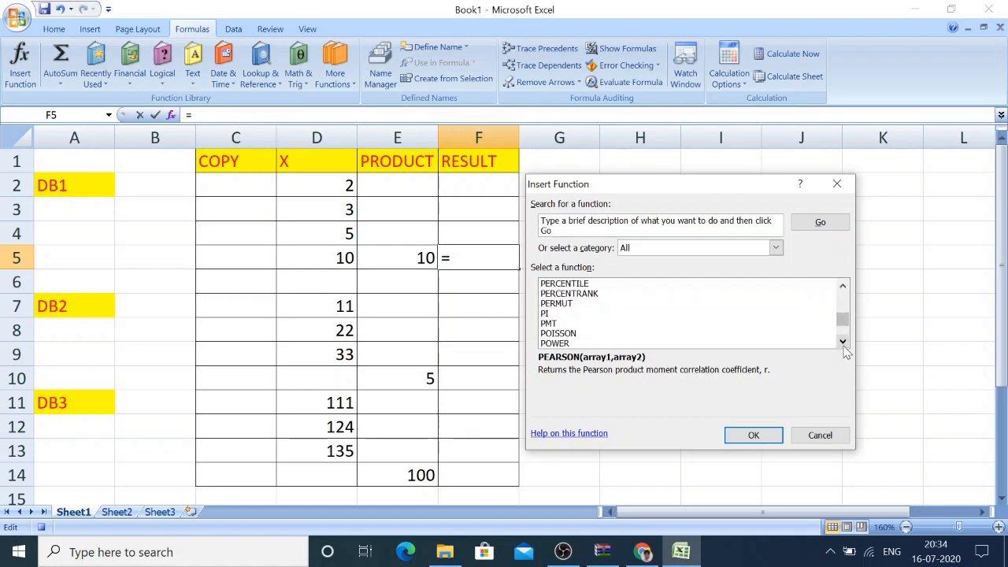
{"action": "left_click", "coordinate": [843, 343]}
{"action": "left_click", "coordinate": [843, 343]}
{"action": "left_click", "coordinate": [843, 342]}
{"action": "left_click", "coordinate": [842, 343]}
{"action": "left_click", "coordinate": [843, 343]}
{"action": "left_click", "coordinate": [843, 342]}
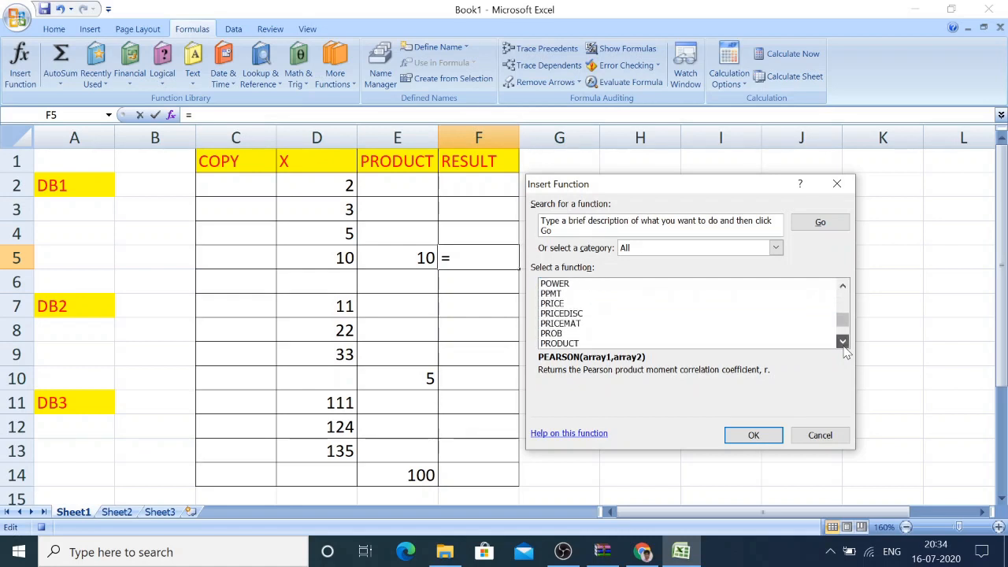
{"action": "left_click", "coordinate": [843, 342]}
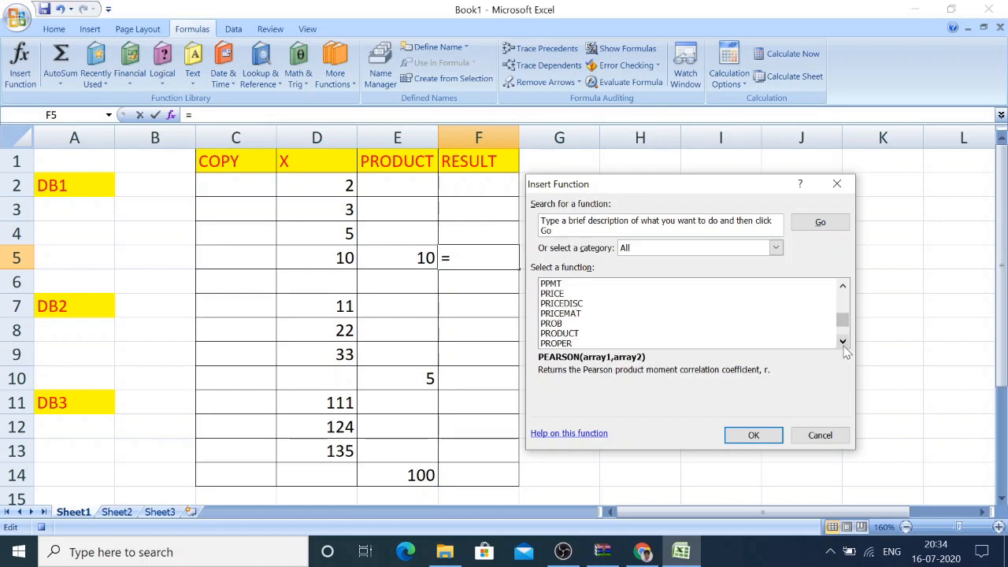
{"action": "left_click", "coordinate": [572, 334]}
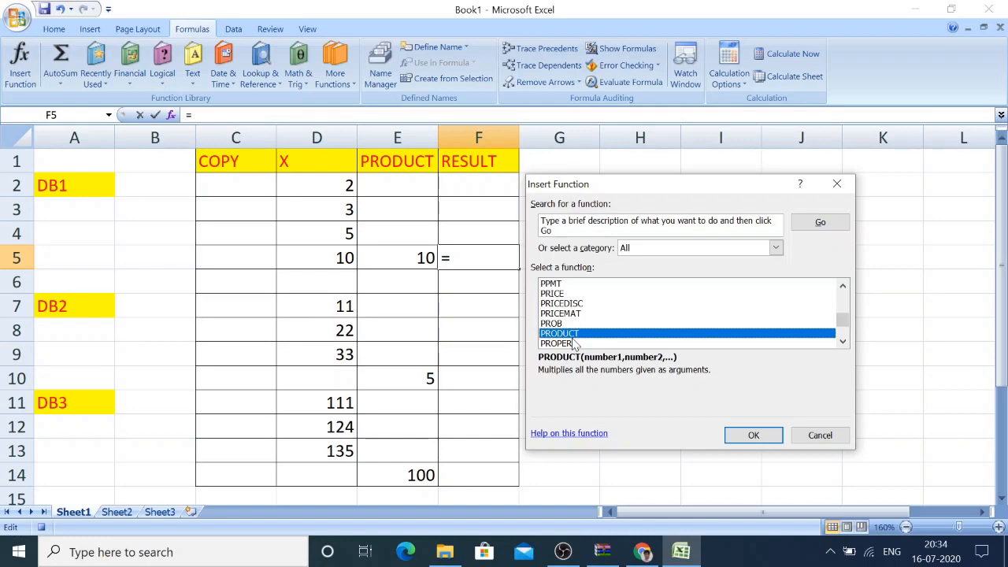
{"action": "left_click", "coordinate": [761, 438]}
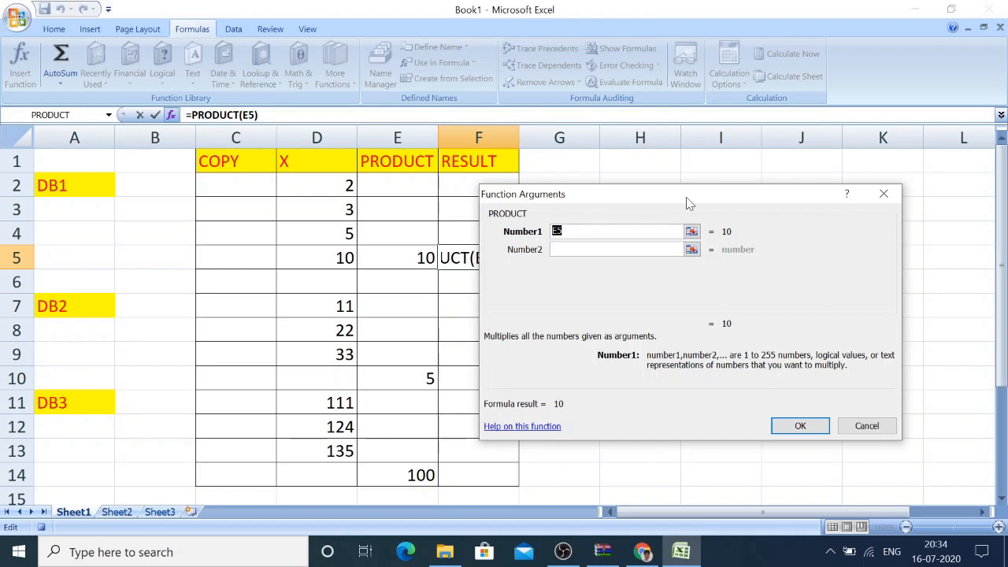
Set the PRODUCT arguments to D5 for Number1 and E5 for Number2, completing the formula in F5
{"action": "left_click_drag", "start_coordinate": [687, 203], "coordinate": [750, 198]}
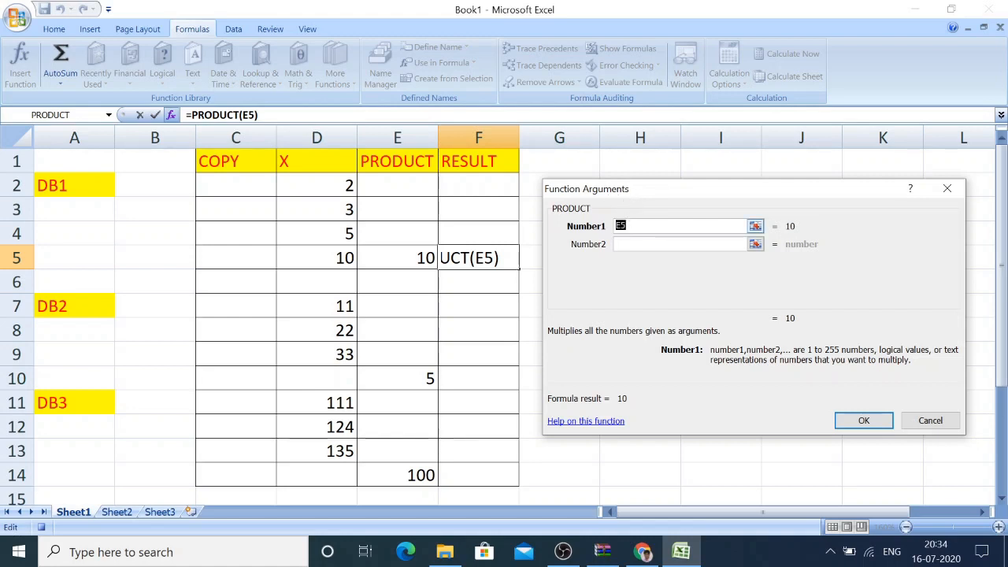
{"action": "left_click", "coordinate": [326, 260]}
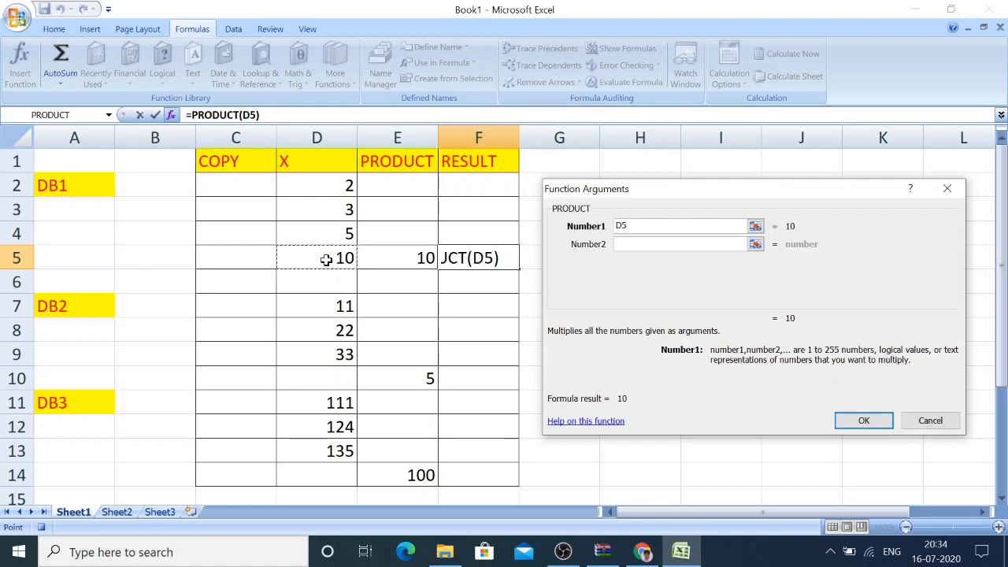
{"action": "key", "text": "Tab"}
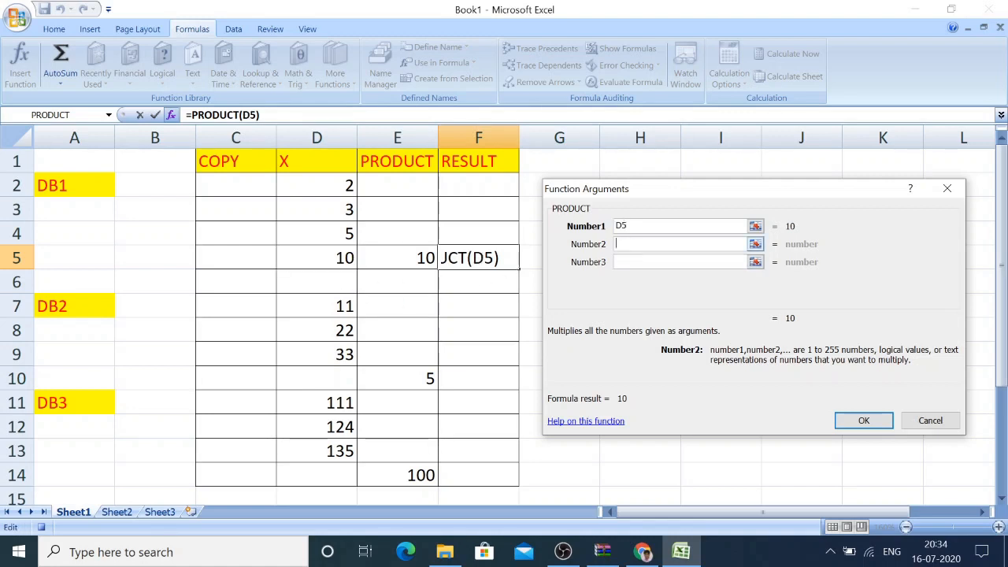
{"action": "left_click", "coordinate": [421, 258]}
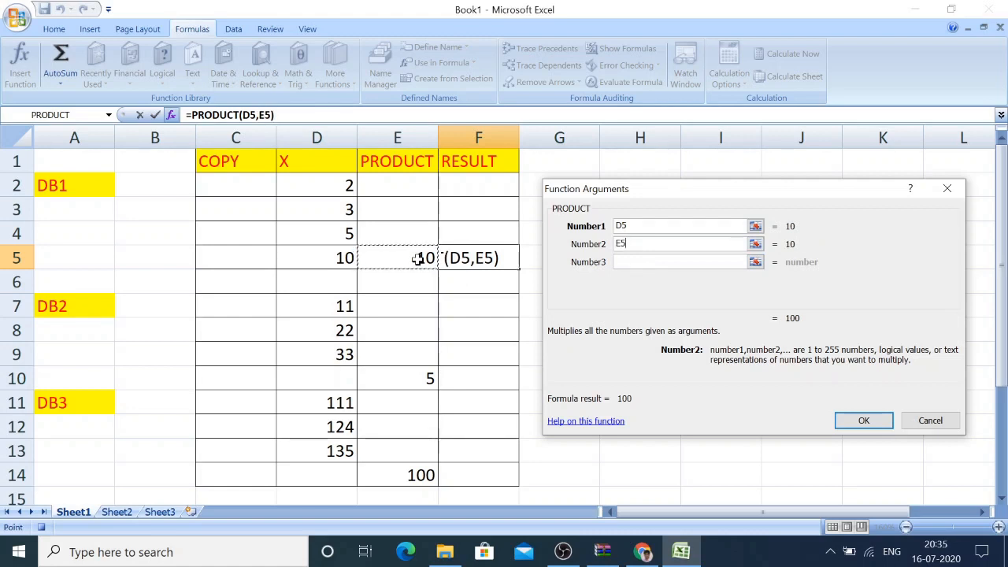
{"action": "left_click", "coordinate": [869, 429]}
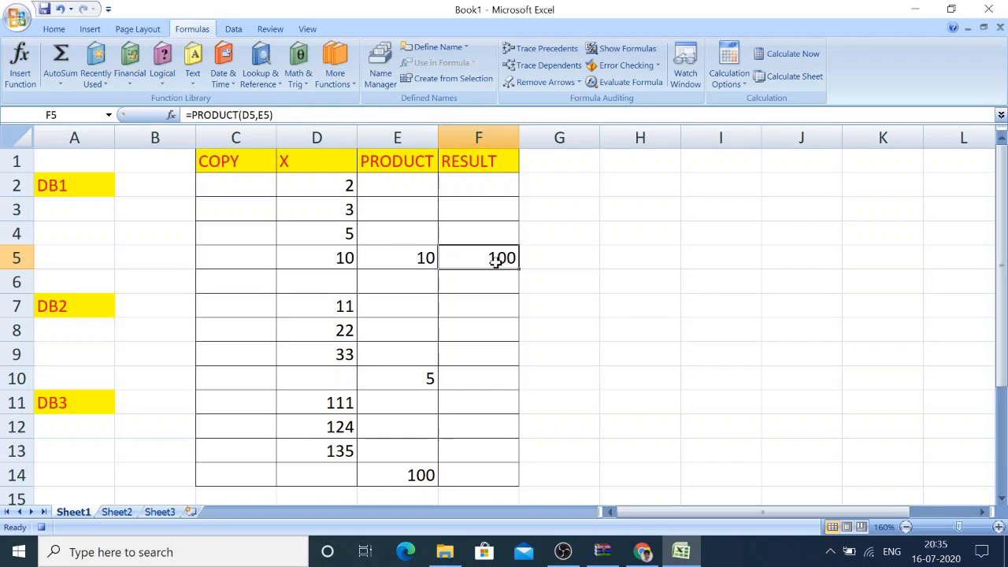
Copy the DB1 result from F5 and paste only its value into cell C5 of the COPY column
{"action": "left_click", "coordinate": [53, 29]}
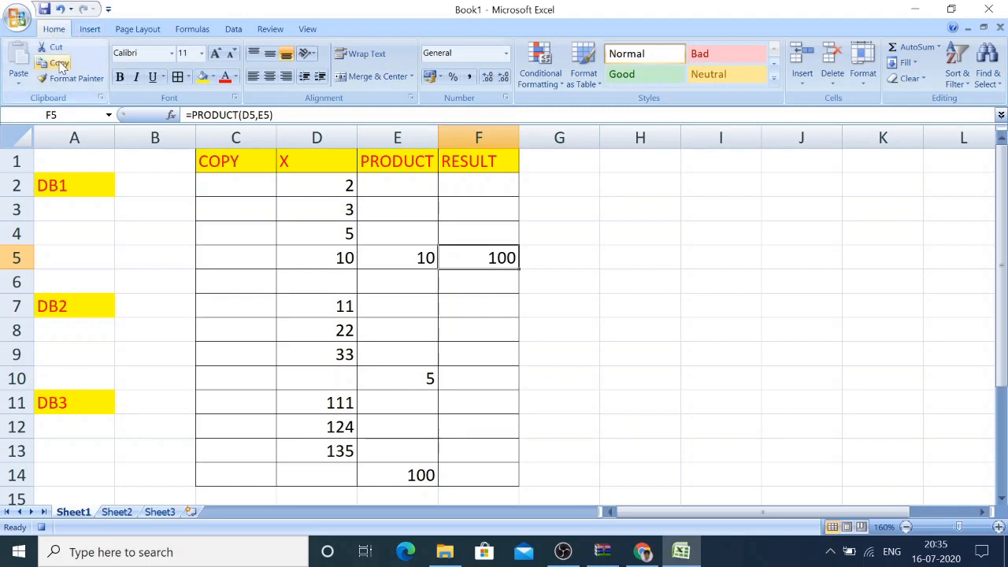
{"action": "left_click", "coordinate": [60, 65]}
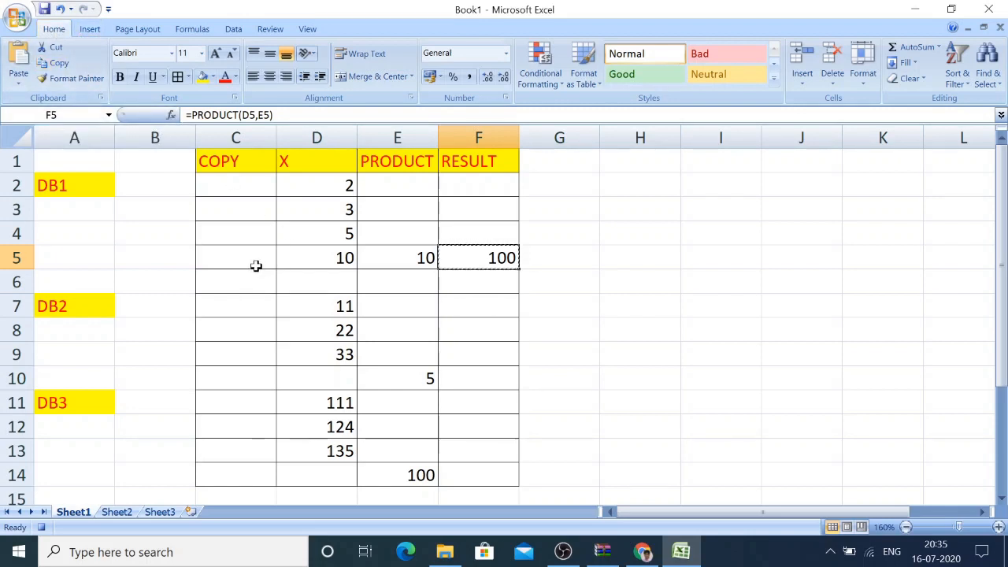
{"action": "left_click", "coordinate": [240, 260]}
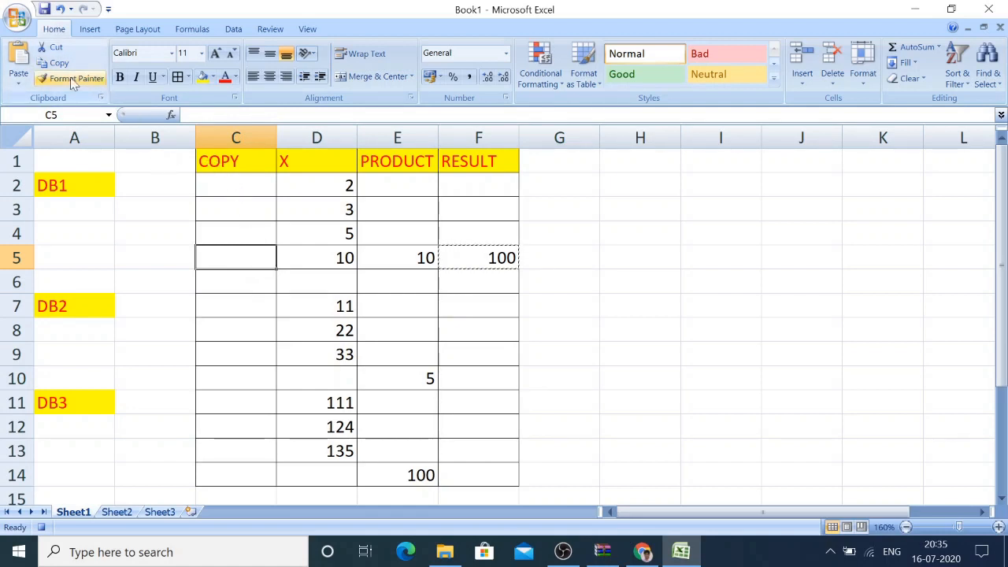
{"action": "left_click", "coordinate": [21, 76]}
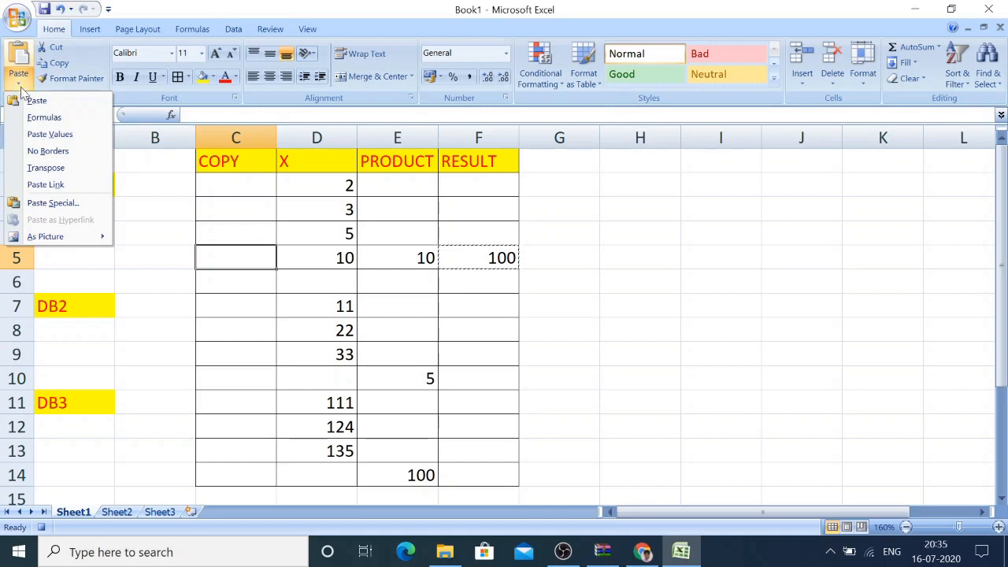
{"action": "left_click", "coordinate": [49, 133]}
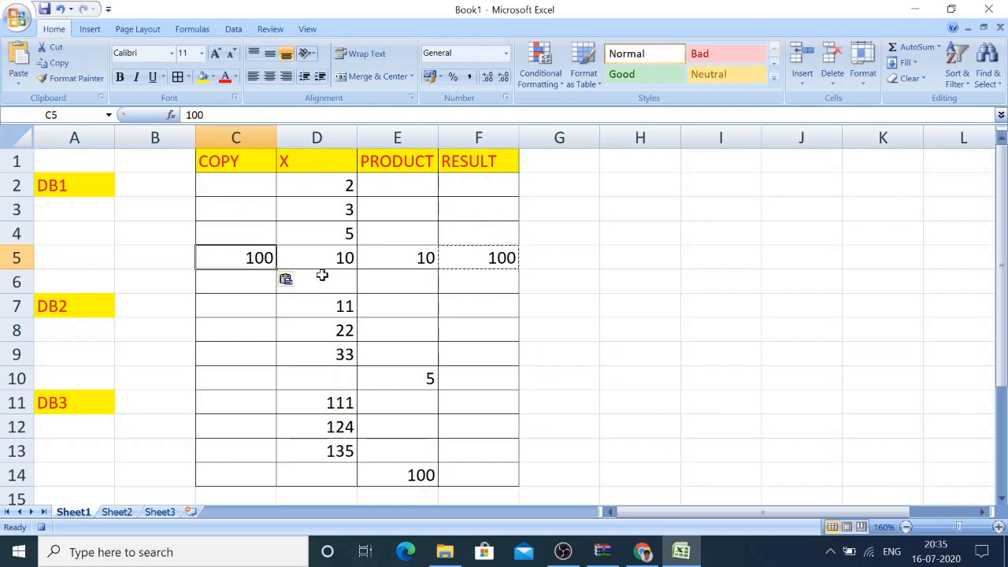
Stop recording the macro
{"action": "left_click", "coordinate": [308, 29]}
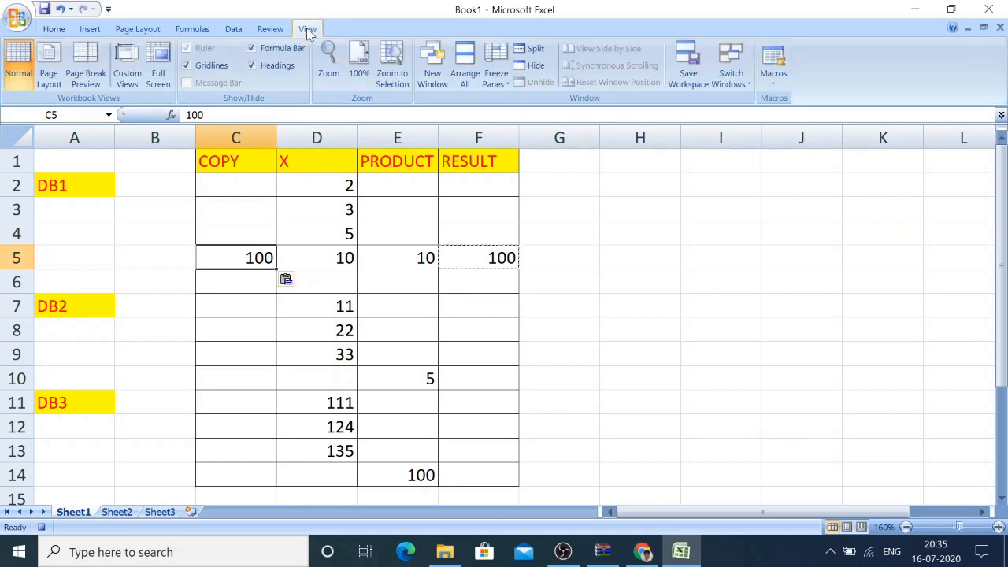
{"action": "left_click", "coordinate": [774, 76]}
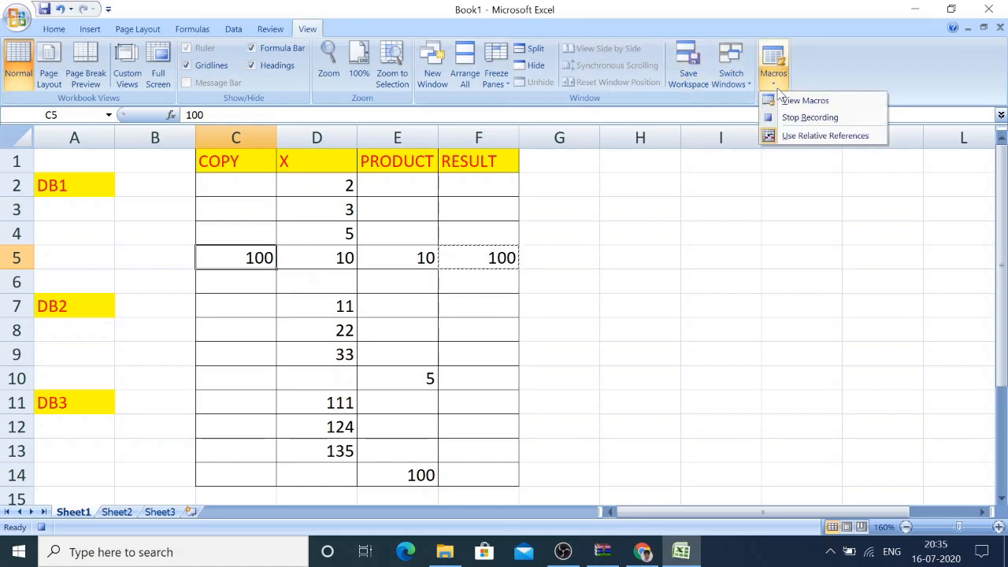
{"action": "left_click", "coordinate": [810, 118]}
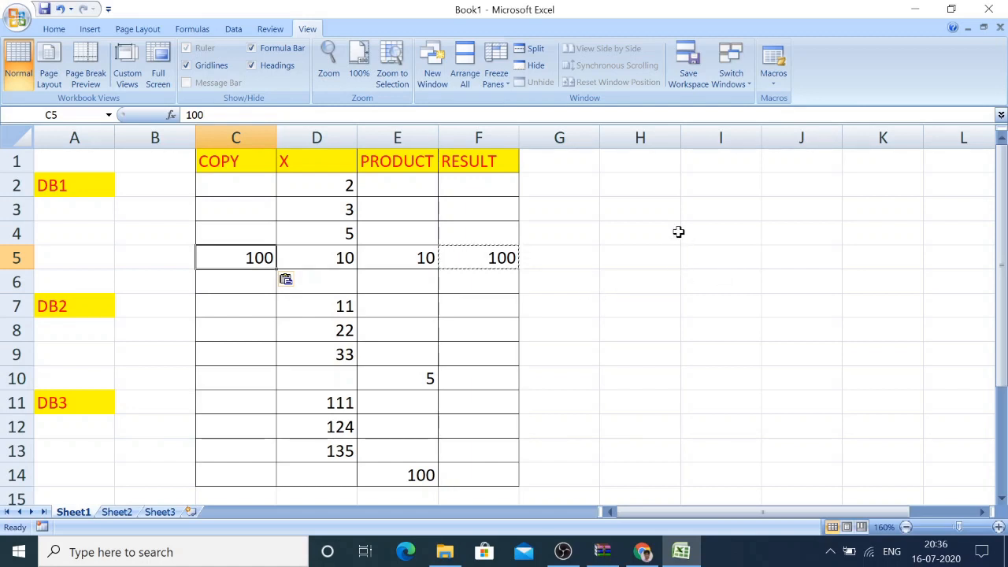
Run Macro1 on the DB2 block, starting from its first X value in cell D7
{"action": "left_click", "coordinate": [329, 307]}
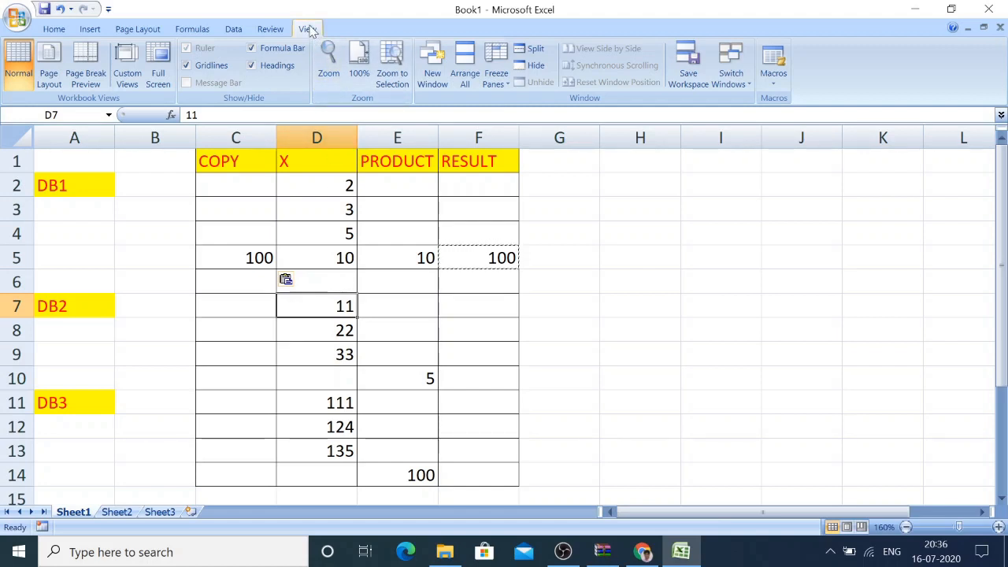
{"action": "left_click", "coordinate": [774, 76]}
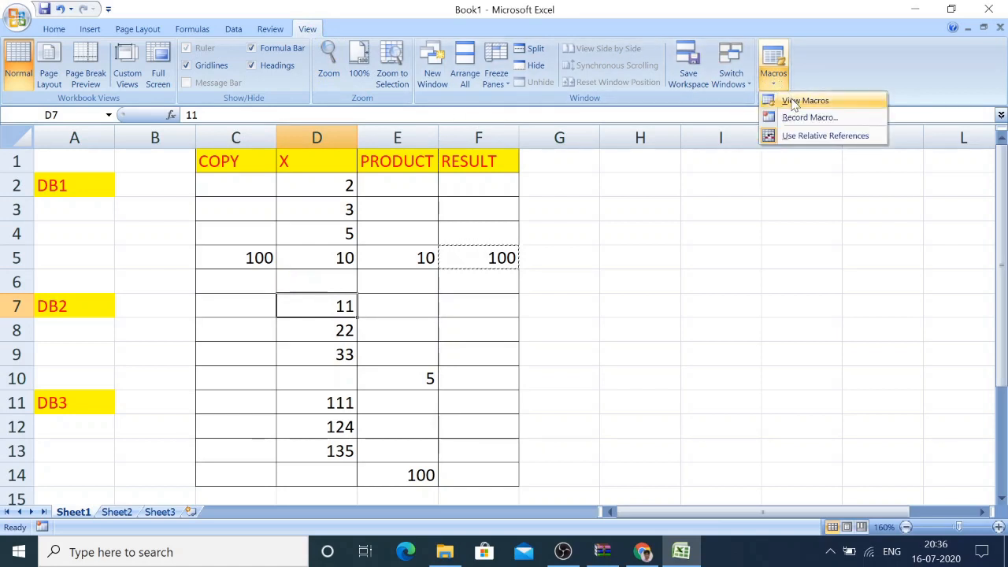
{"action": "left_click", "coordinate": [792, 100]}
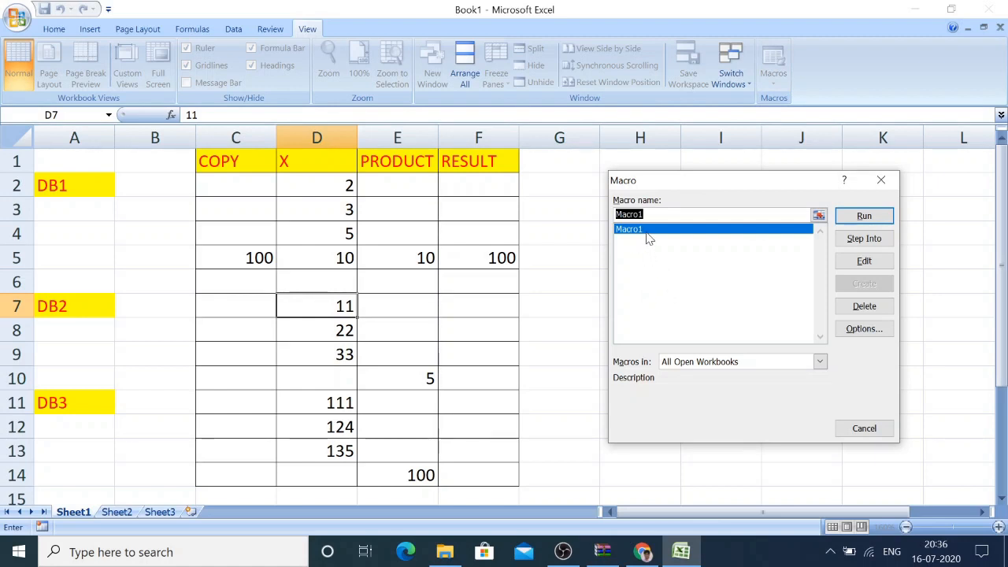
{"action": "left_click", "coordinate": [864, 218]}
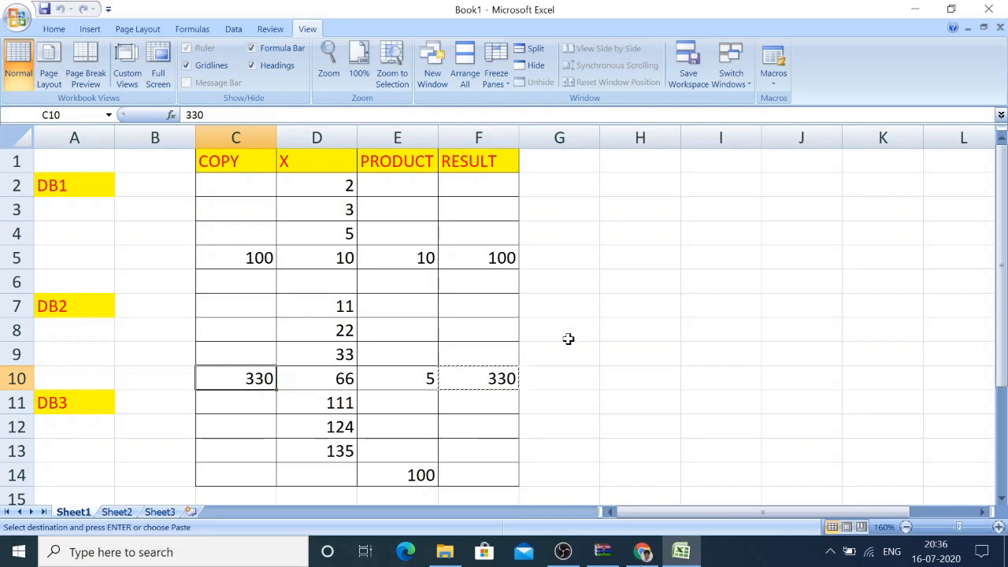
Insert a blank row above the DB3 row to separate it from the DB2 block
{"action": "left_click", "coordinate": [12, 404]}
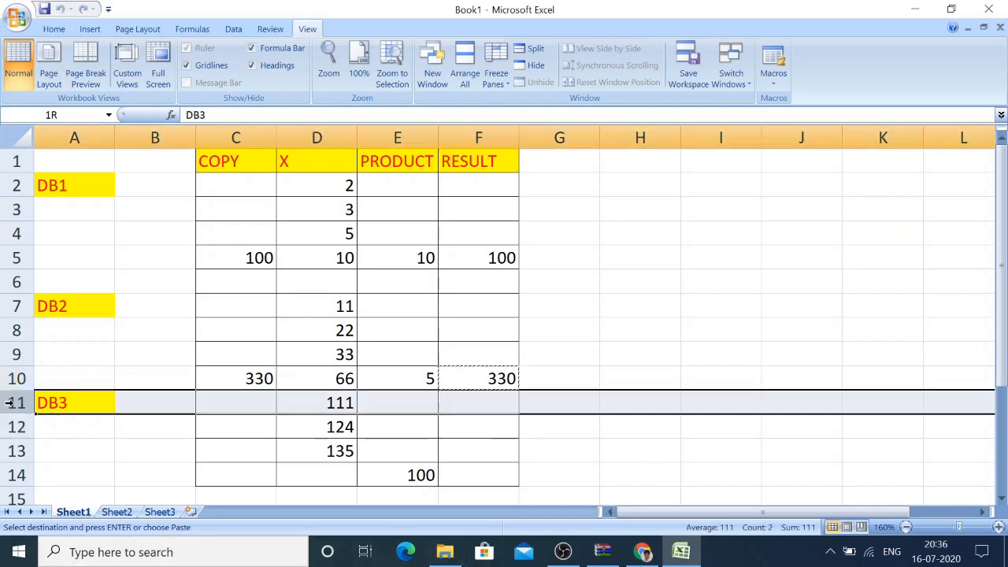
{"action": "right_click", "coordinate": [11, 403]}
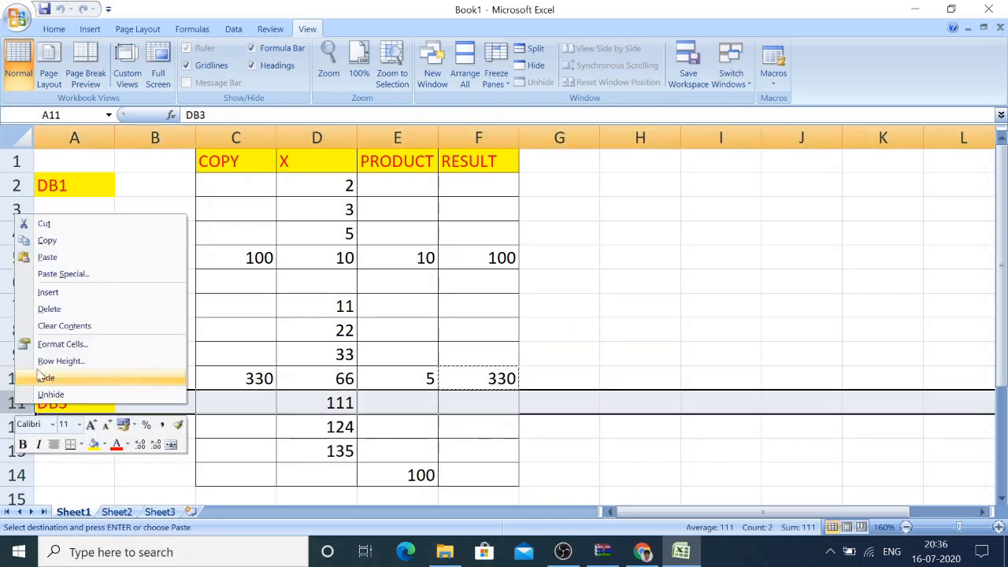
{"action": "left_click", "coordinate": [48, 292]}
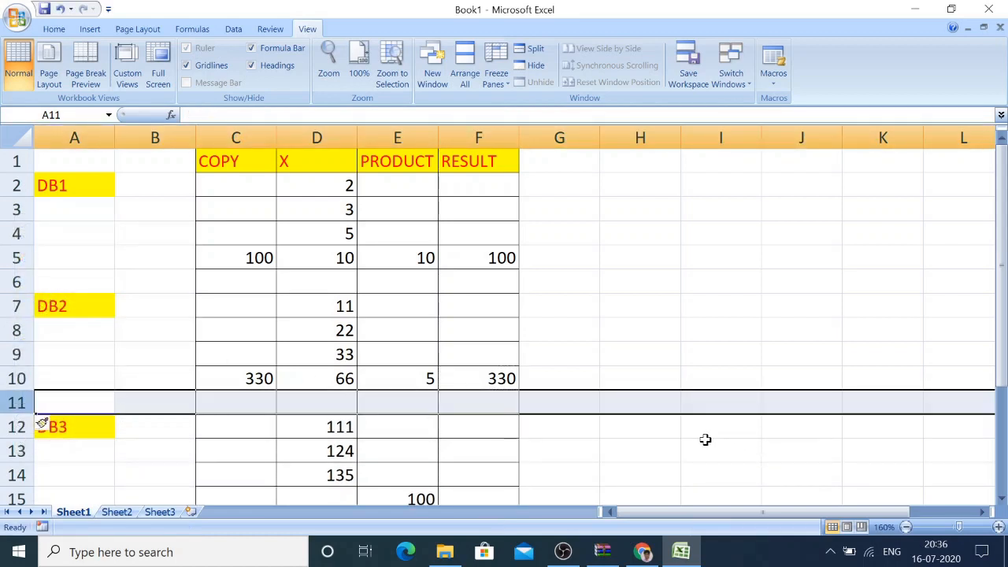
{"action": "left_click", "coordinate": [664, 451]}
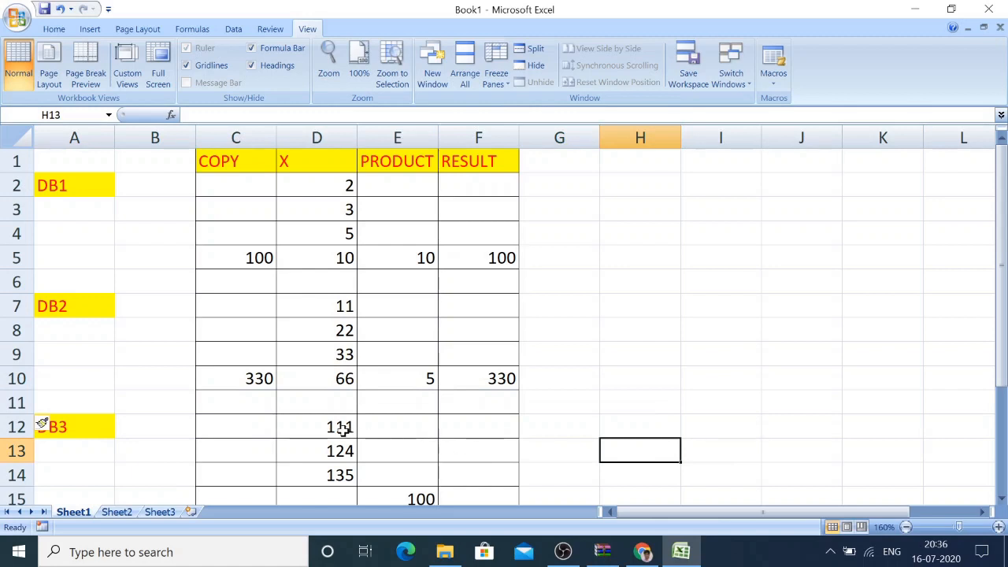
Run Macro1 on the DB3 block, starting from its first X value in cell D12
{"action": "left_click", "coordinate": [339, 427]}
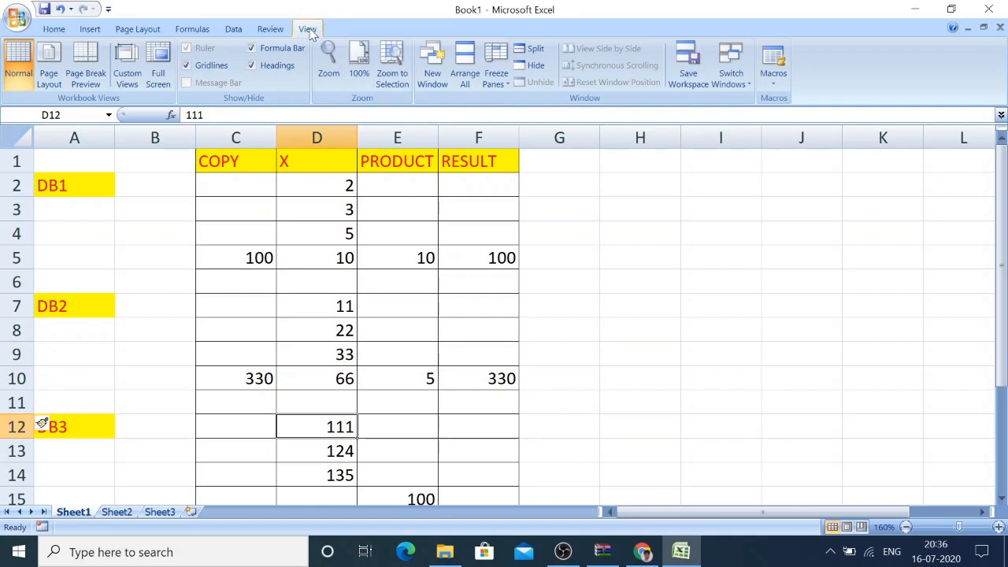
{"action": "left_click", "coordinate": [773, 71]}
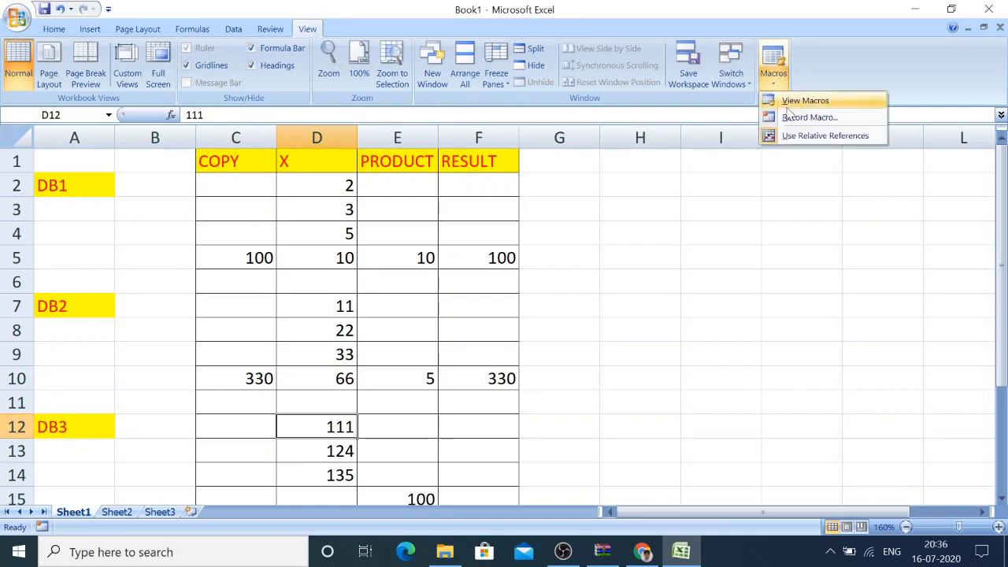
{"action": "left_click", "coordinate": [804, 103]}
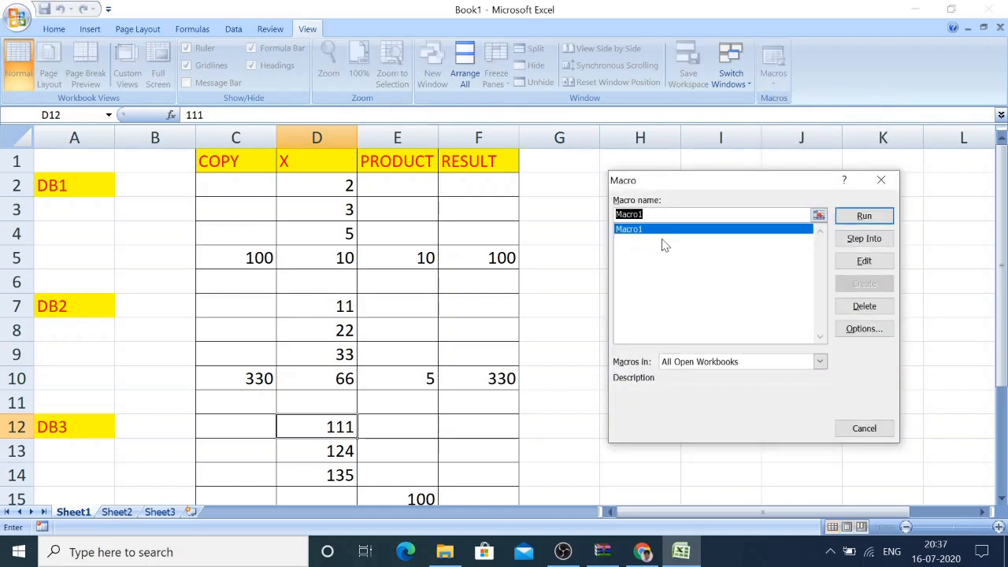
{"action": "left_click", "coordinate": [863, 215]}
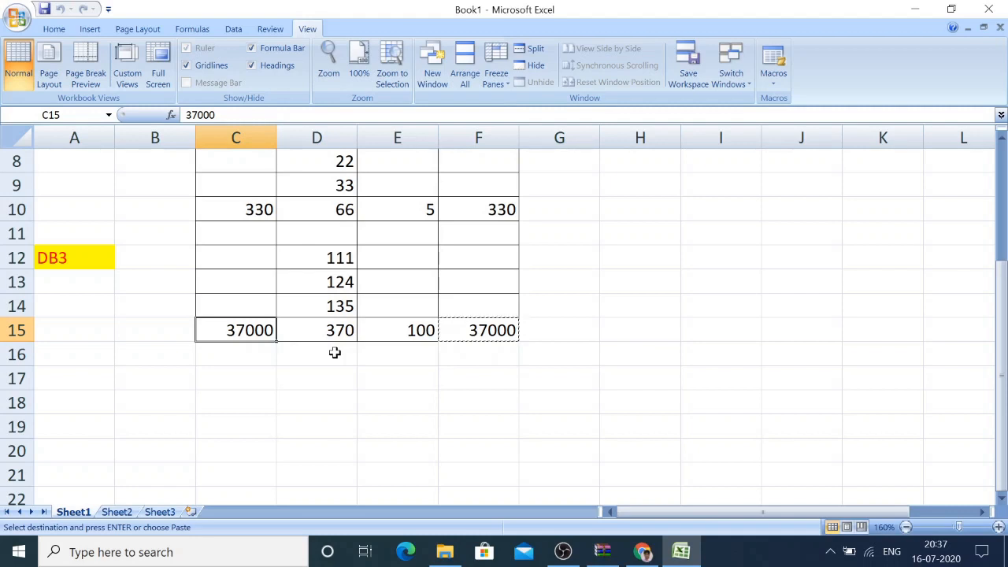
{"action": "scroll", "coordinate": [334, 352], "scroll_direction": "up", "scroll_amount": 3}
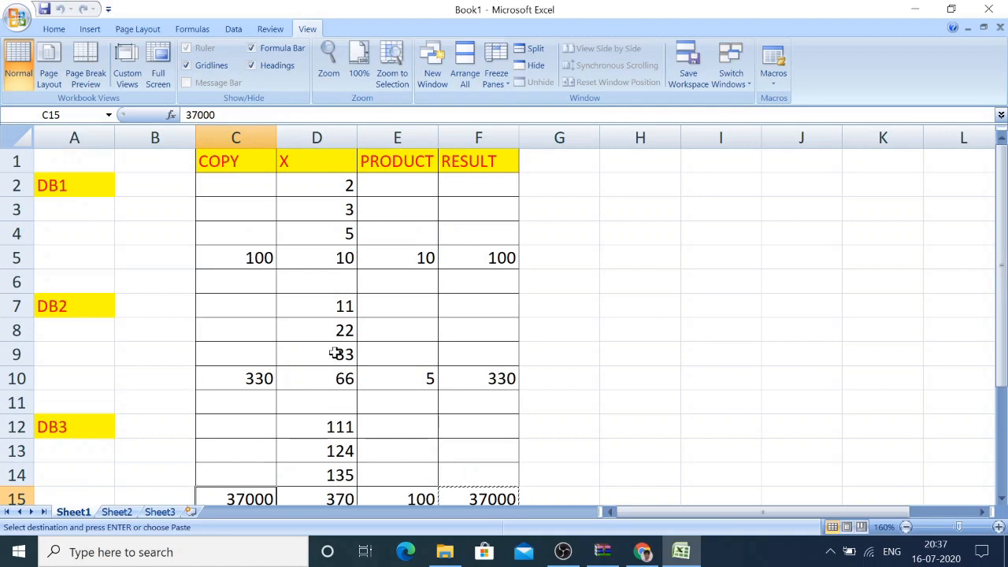